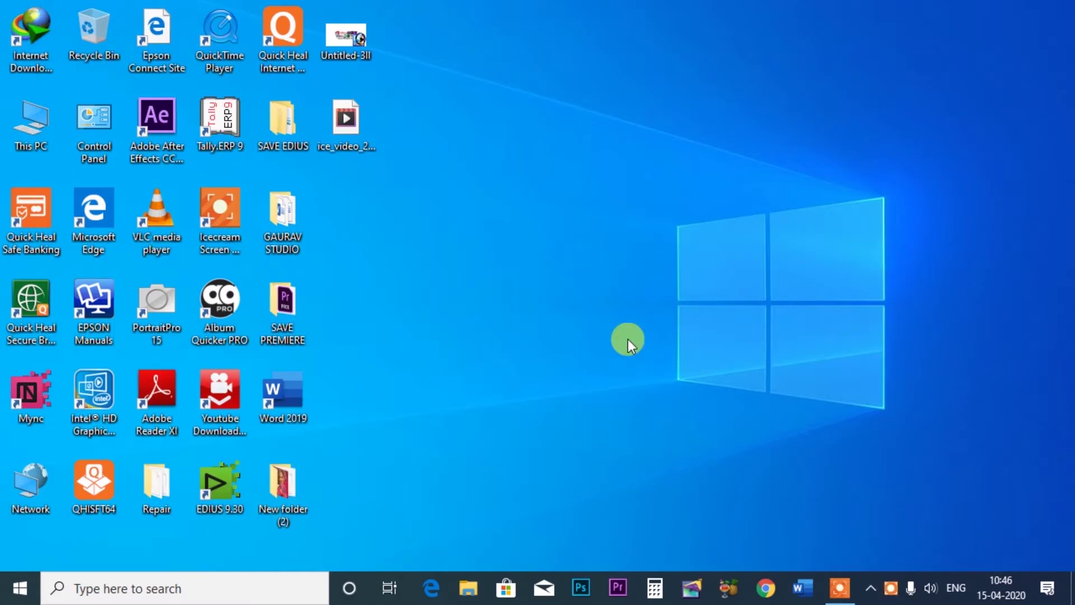
- Launch Word, create a blank document, and start a new line on the empty page
click(802, 588)
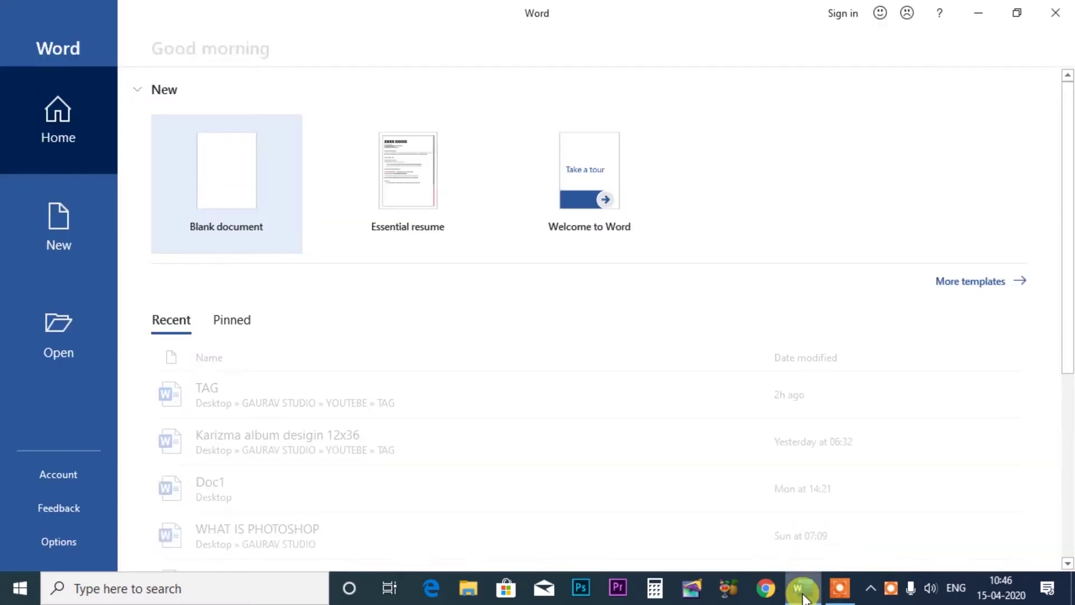
click(237, 196)
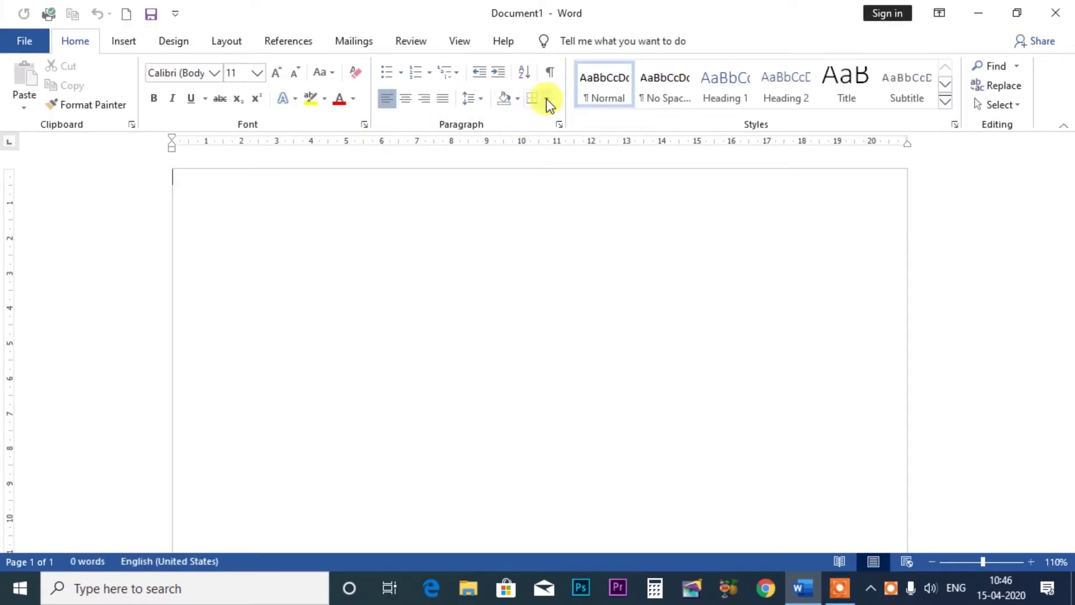
click(546, 99)
click(280, 248)
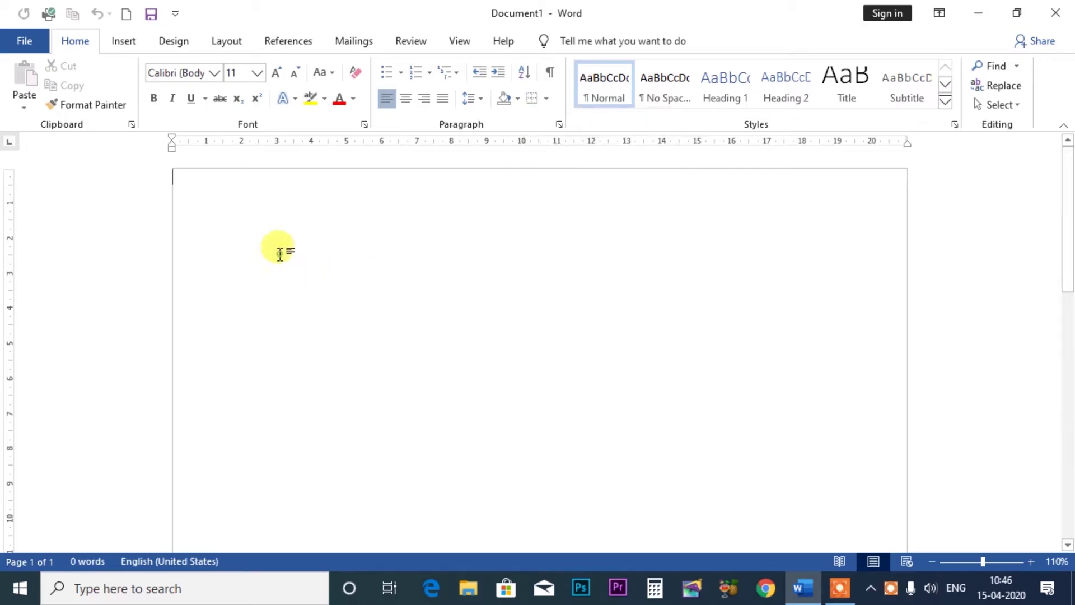
key(Return)
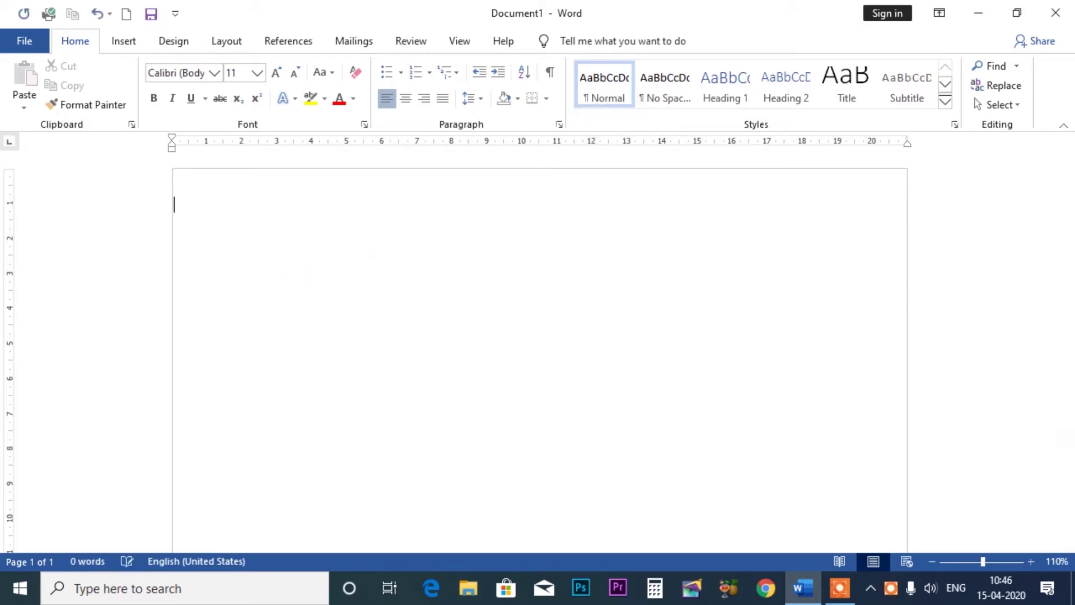
- Generate a sample sentence with the =rand(1,1) formula, then undo it back to the formula
text(ran)
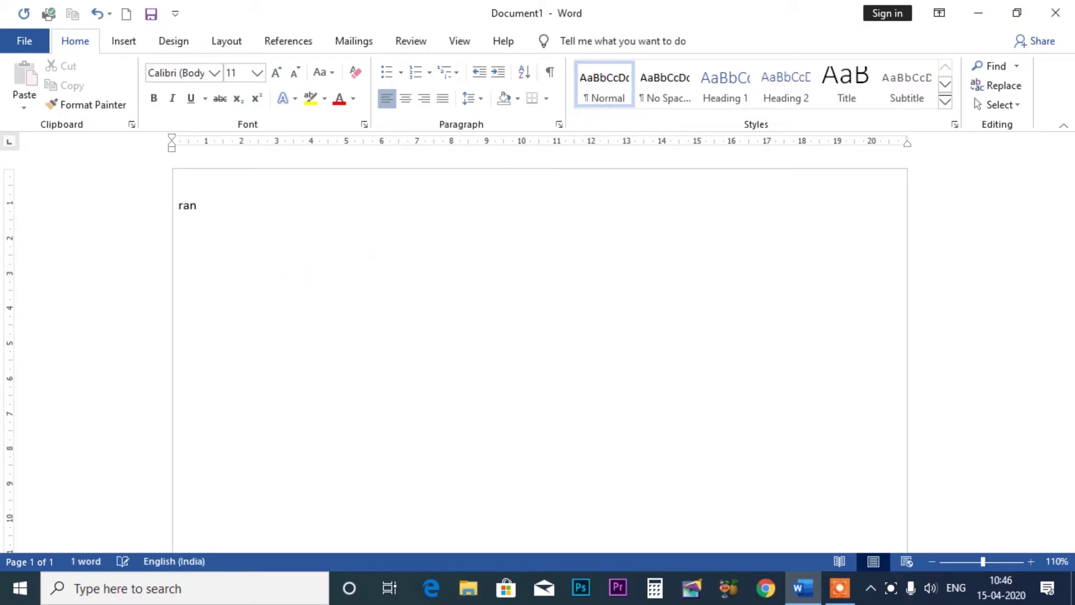
key(BackSpace)
text(r)
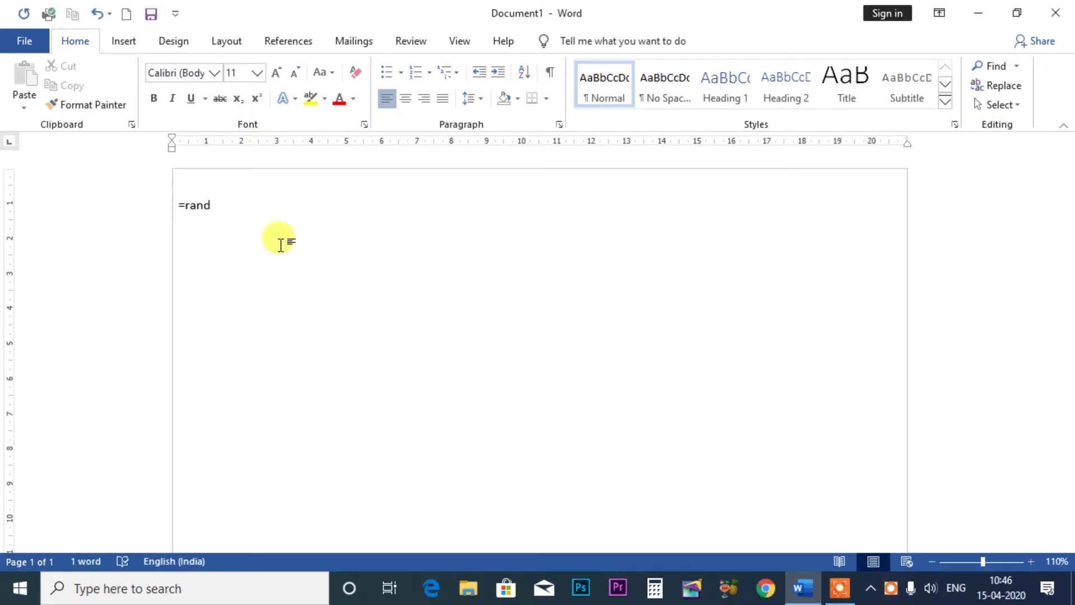
text((1,1))
key(Return)
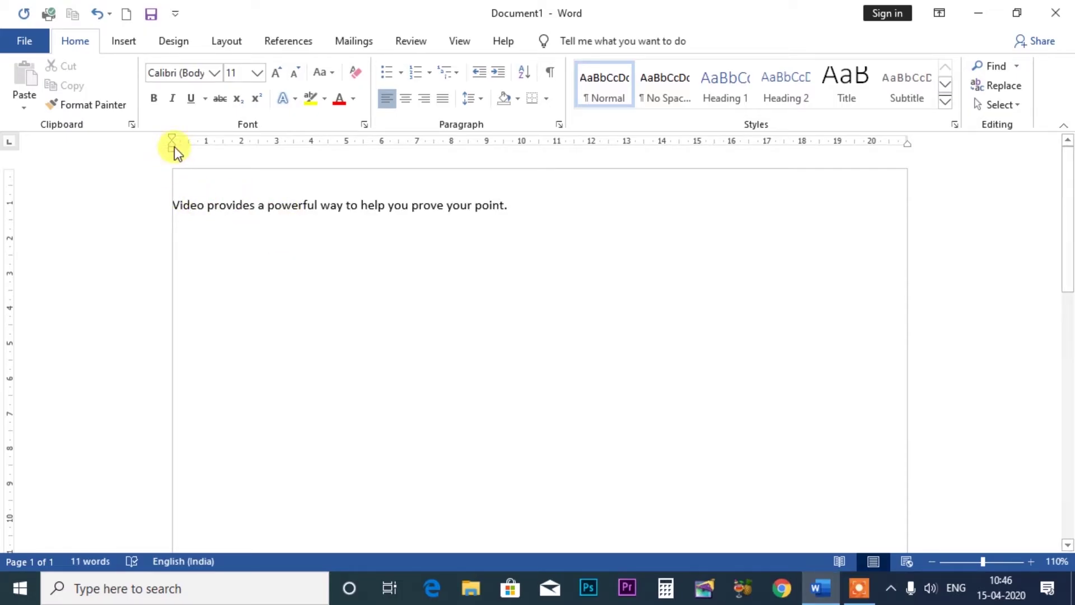
click(97, 13)
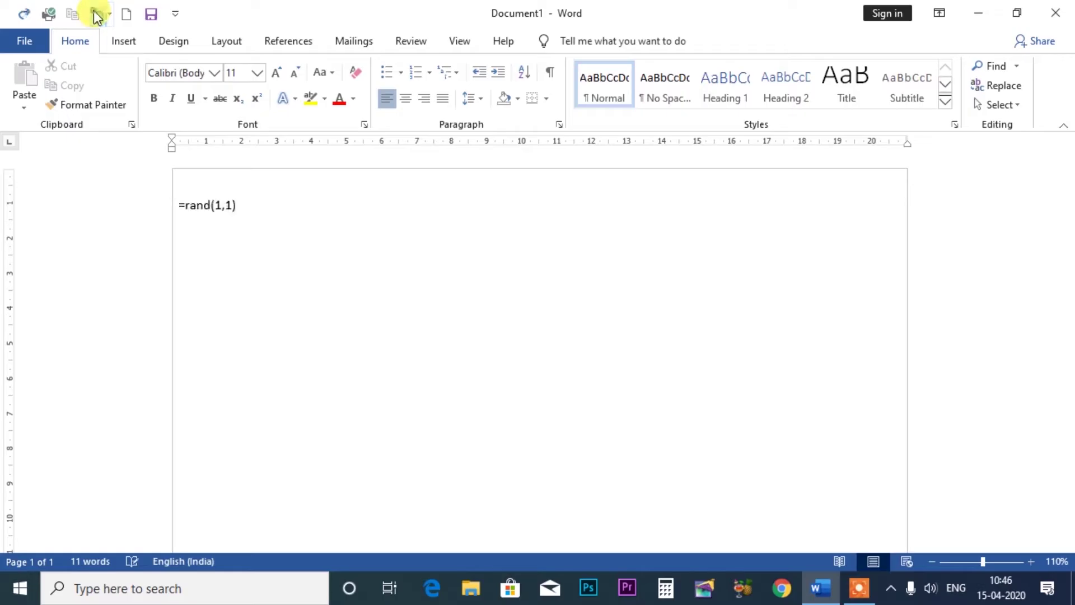
- Change the formula to =rand(1,2) and generate the sample paragraph about video
click(230, 208)
key(BackSpace)
text(2)
key(Return)
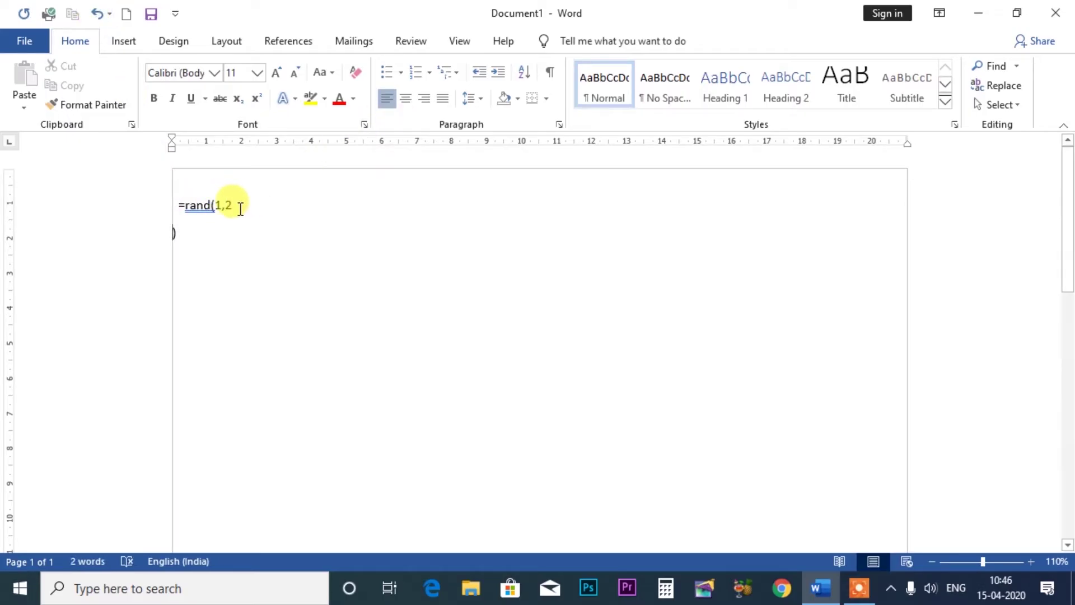
text())
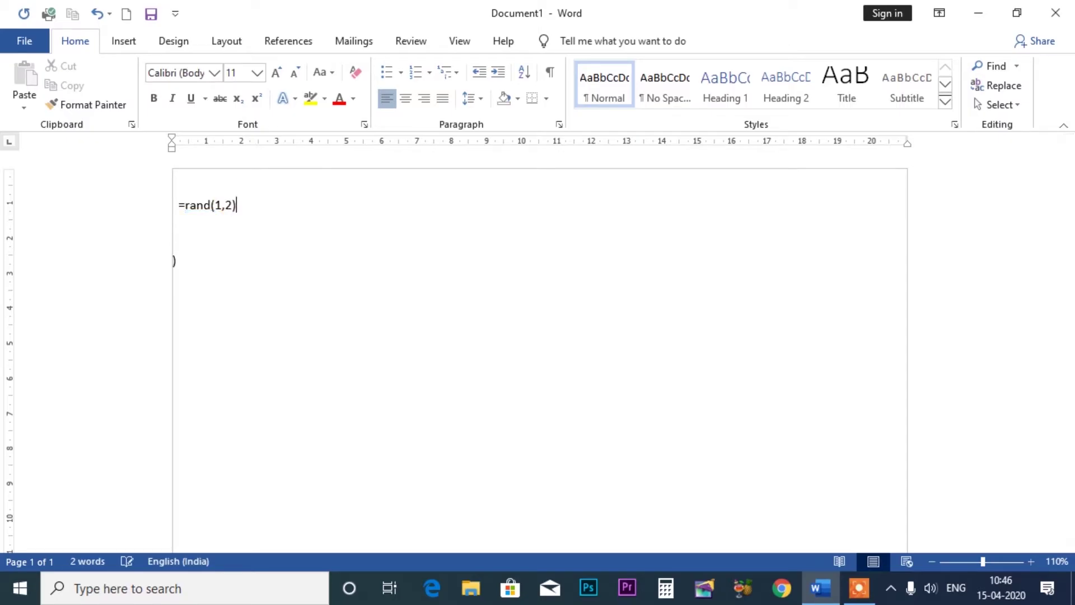
key(Return)
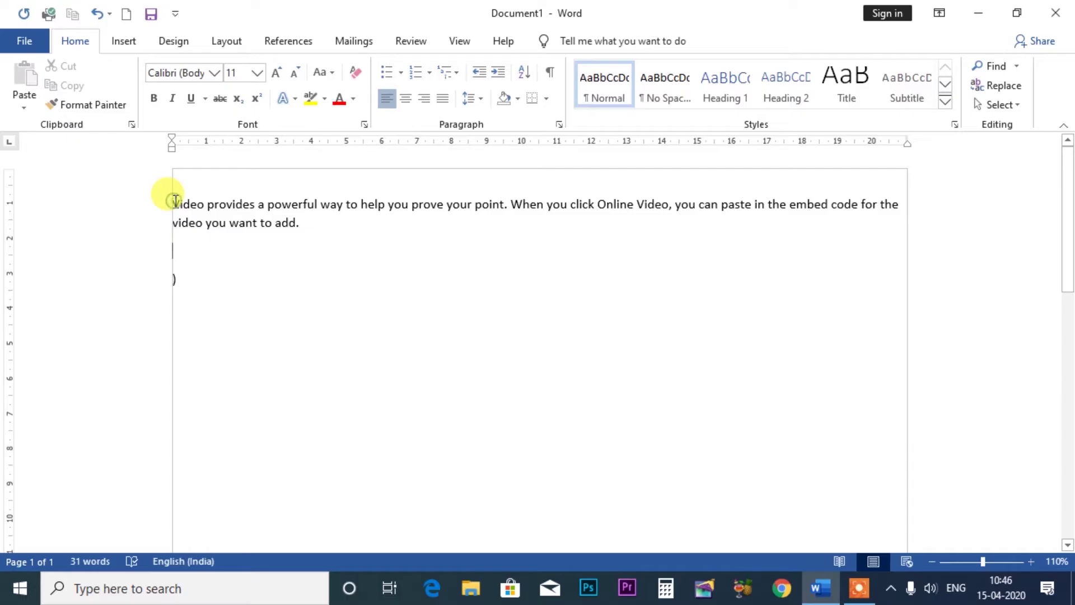
- Delete the leftover closing-bracket line and select the whole sample paragraph
drag(175, 200, 328, 232)
click(184, 286)
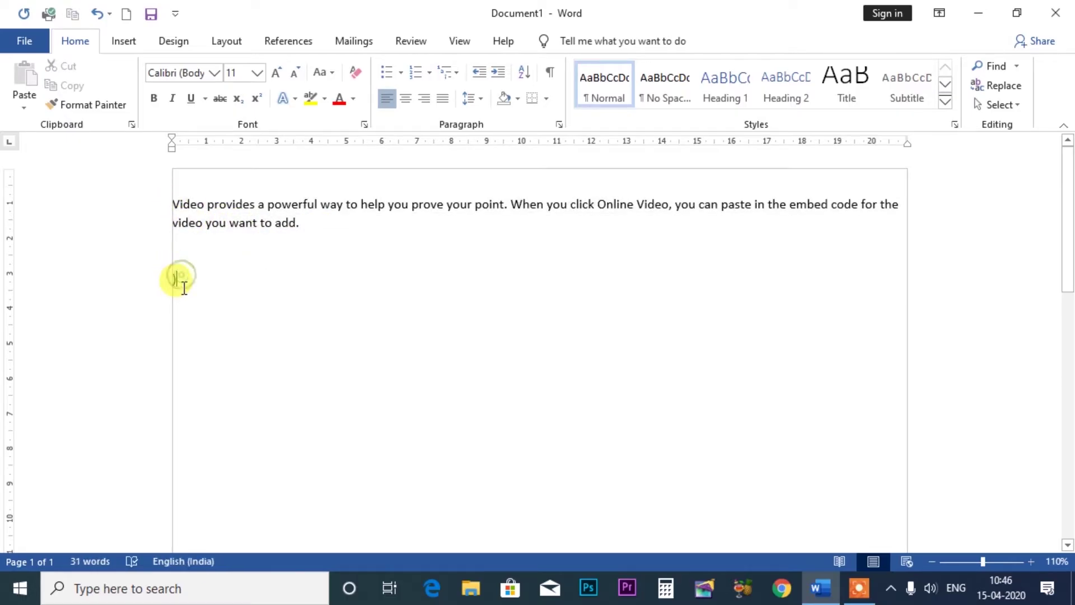
key(BackSpace)
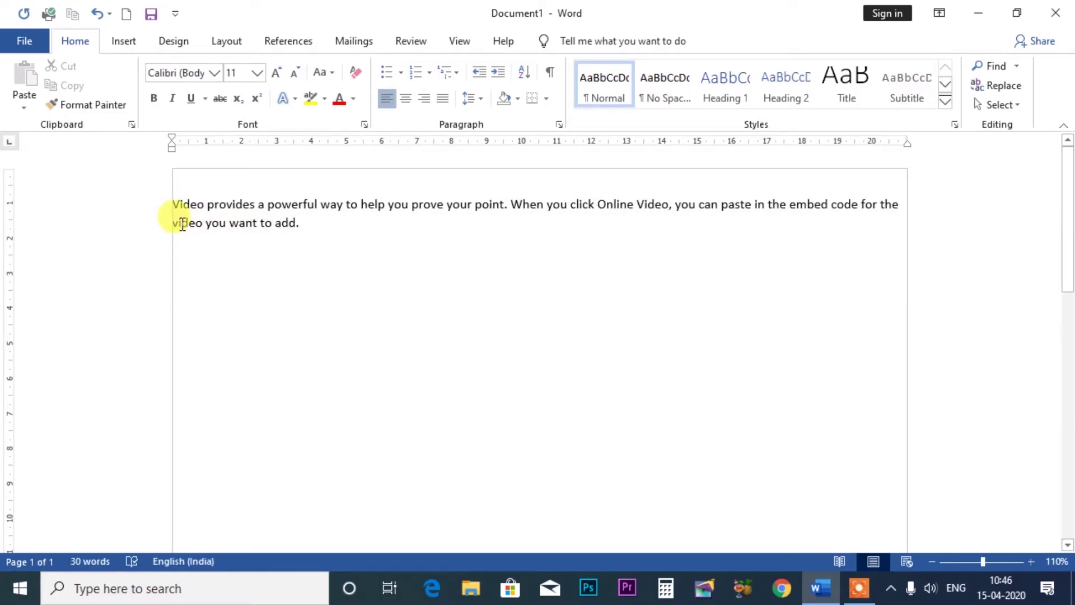
drag(171, 200, 396, 214)
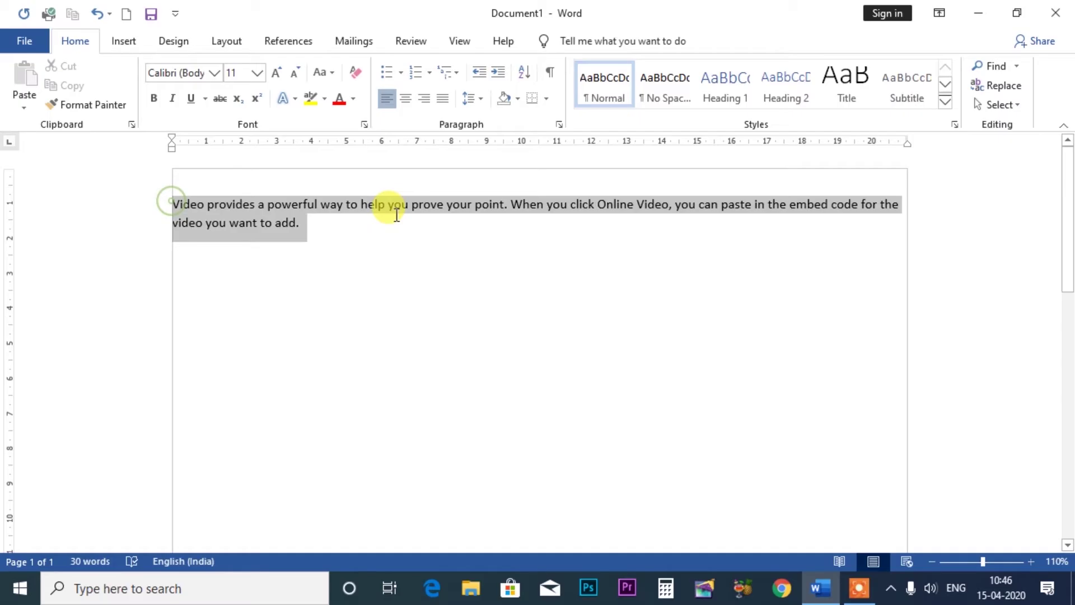
- Increase the paragraph's font size to 16 pt, then reselect the two-line paragraph
click(276, 72)
click(276, 72)
click(280, 72)
click(524, 422)
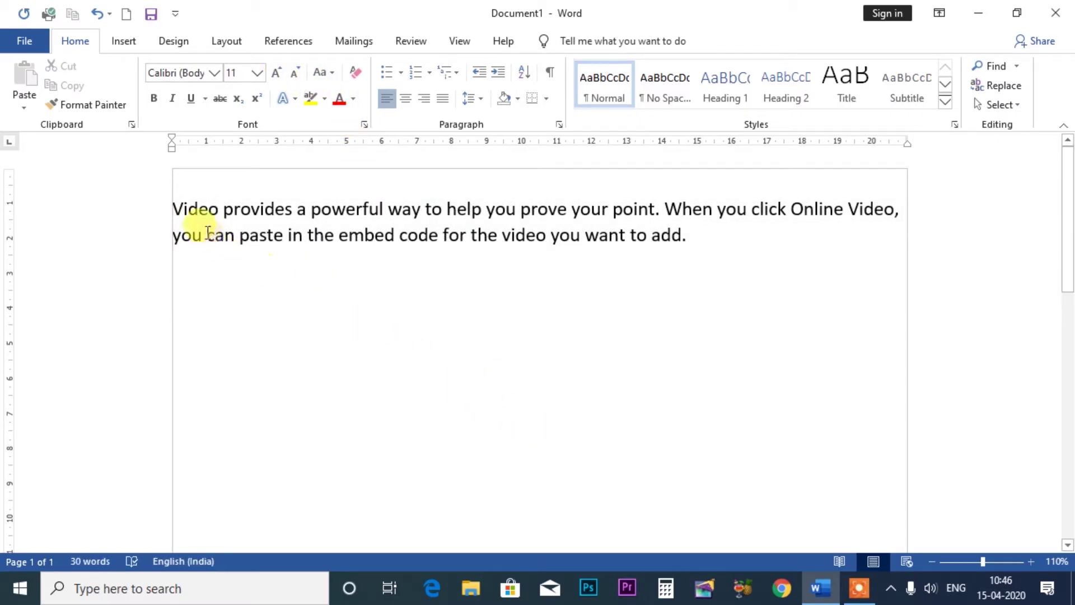
click(546, 99)
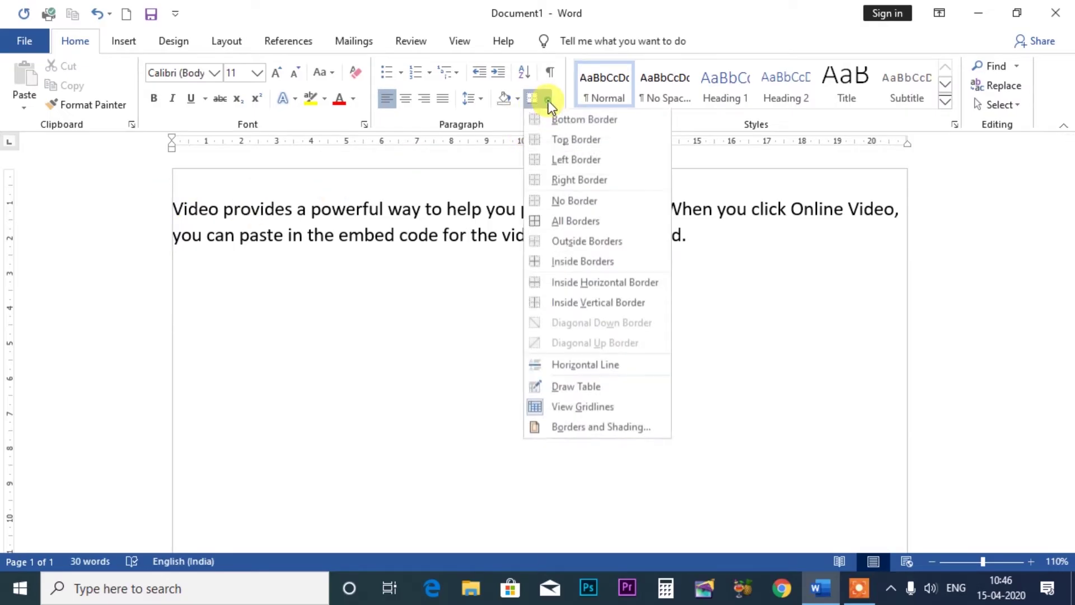
click(397, 324)
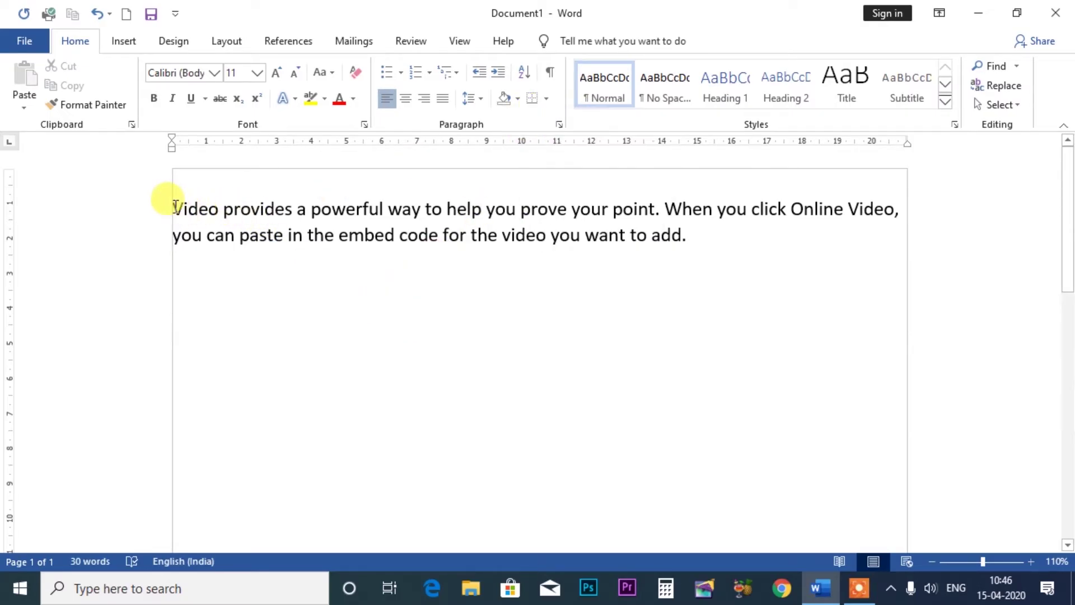
drag(163, 202, 288, 240)
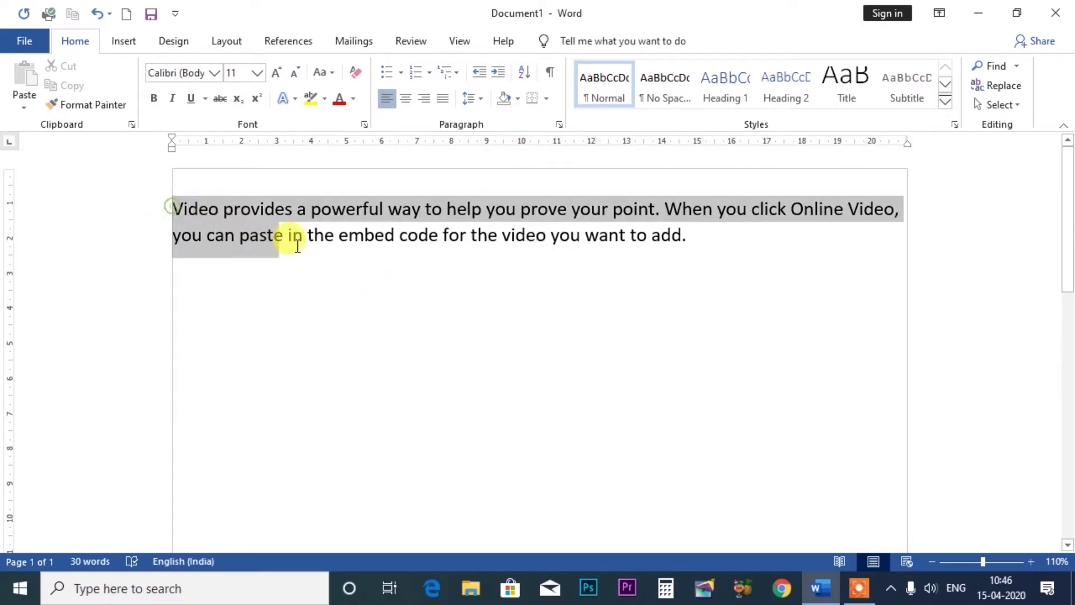
- Give the paragraph a bottom border, undoing a stray typed word and empty line
click(546, 102)
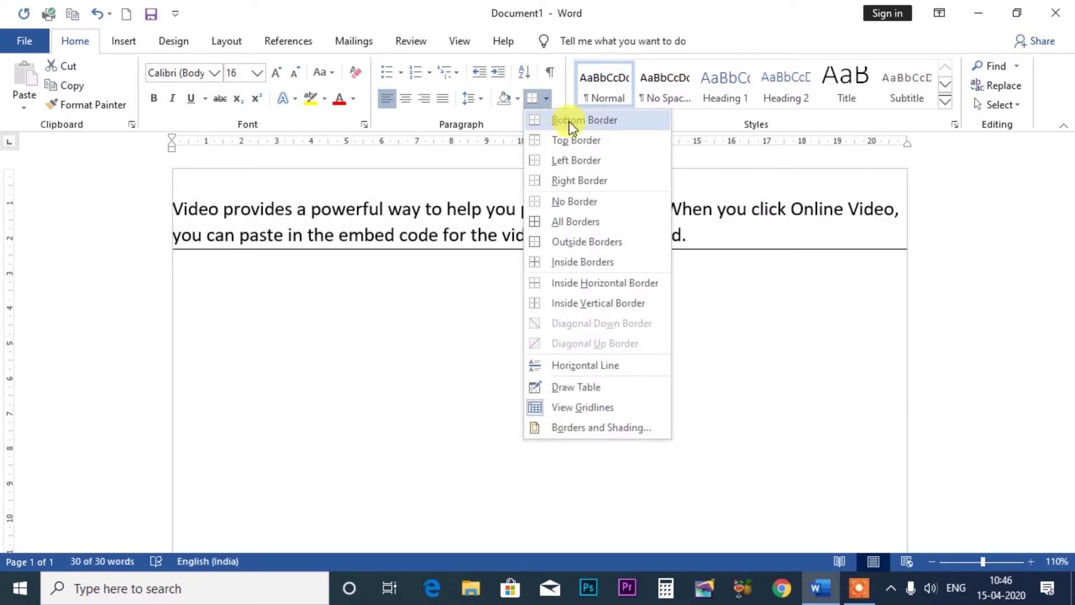
click(569, 121)
click(693, 236)
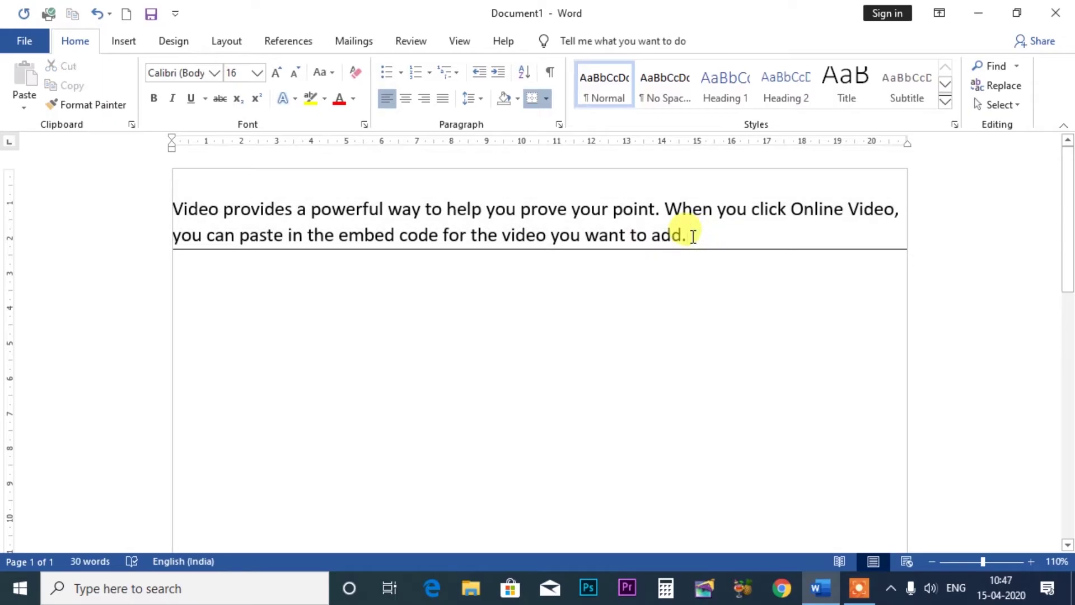
text(gaurv)
key(Return)
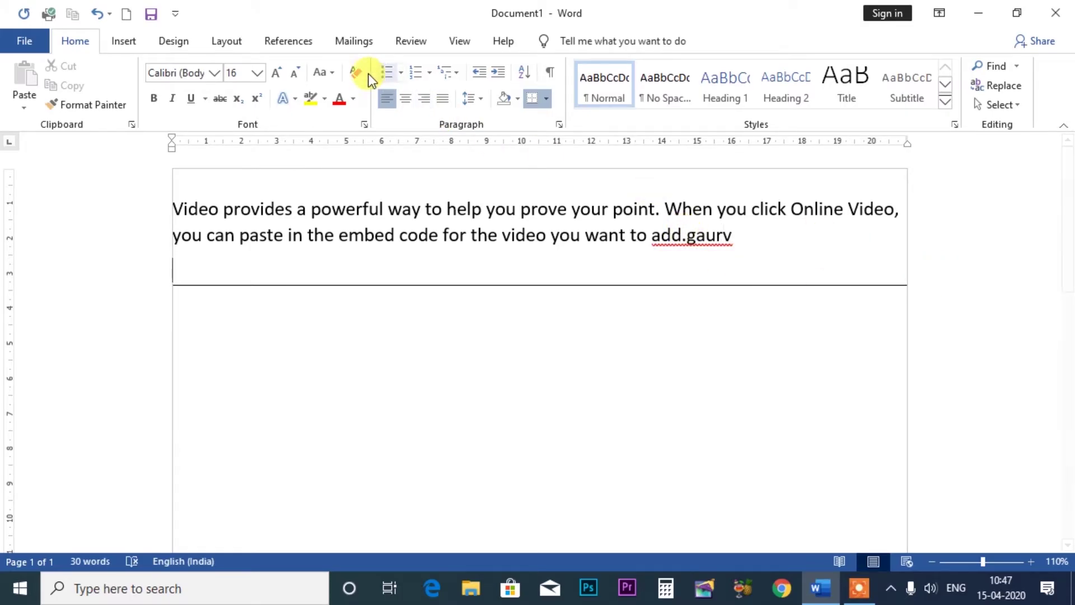
click(99, 14)
click(99, 14)
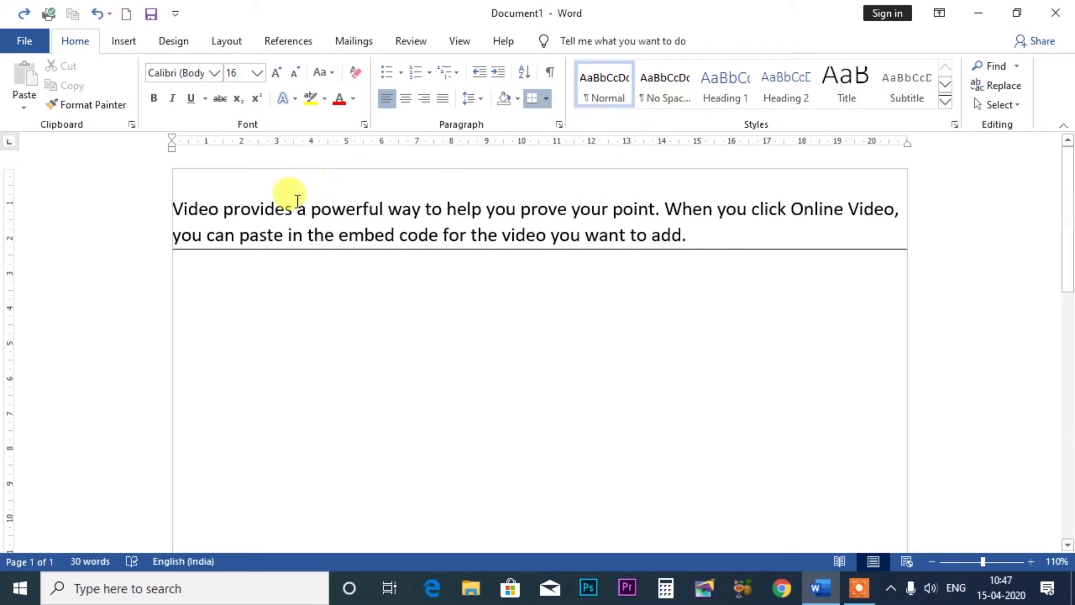
- Select the whole paragraph again and add a top border
key(ctrl+a)
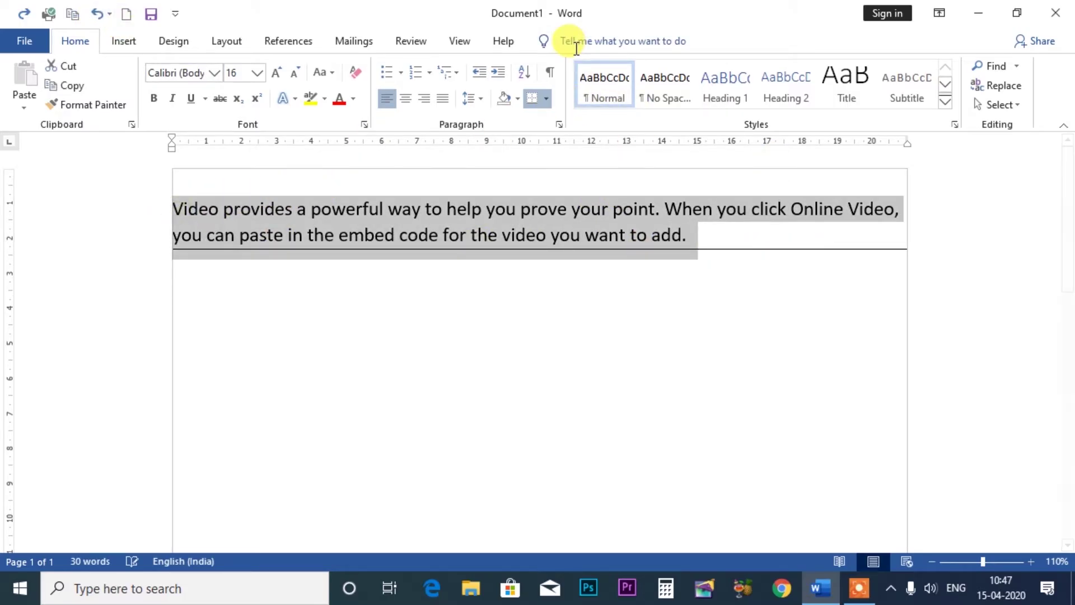
click(548, 99)
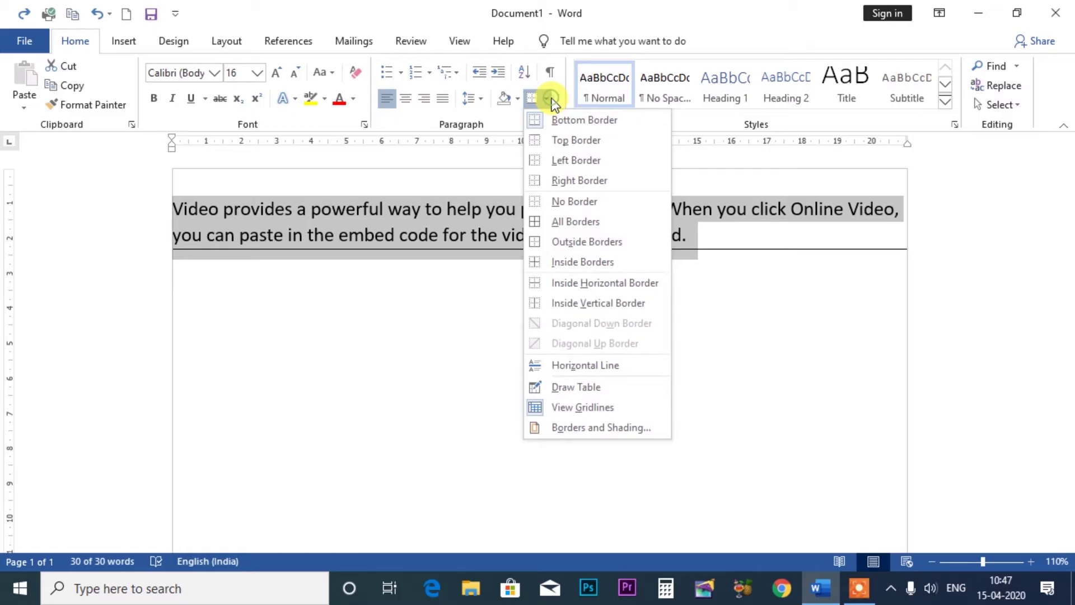
click(558, 143)
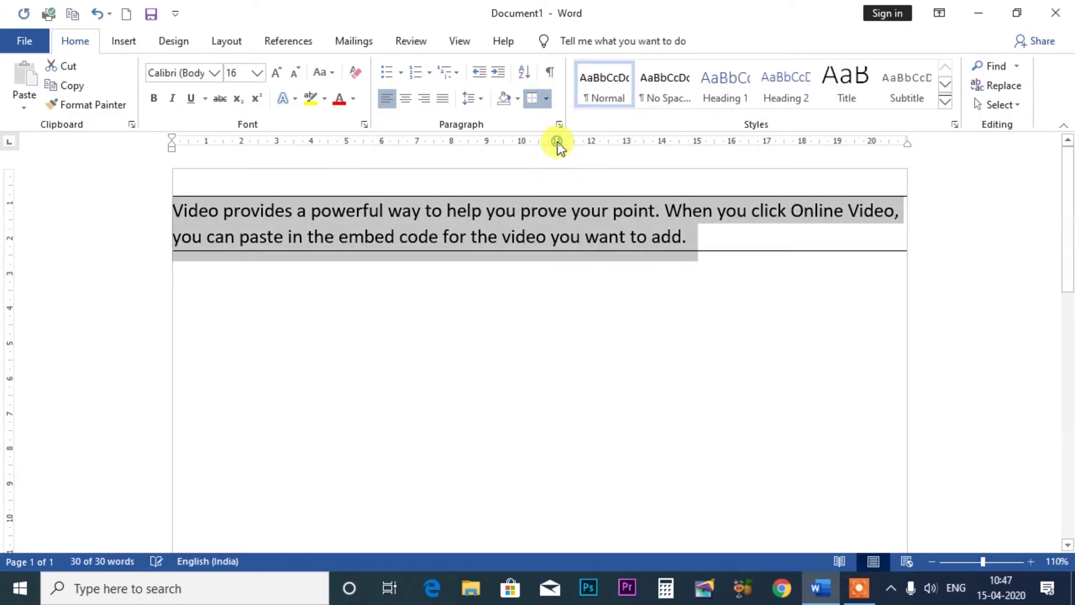
- Add a left border and drag the ruler's left and right indent markers inward
click(547, 100)
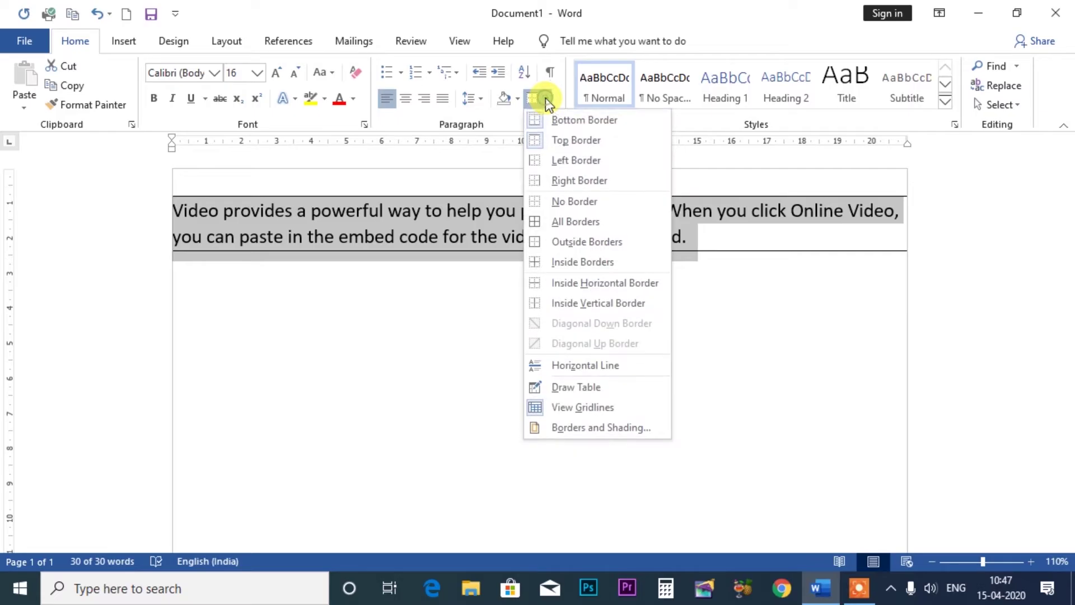
click(532, 162)
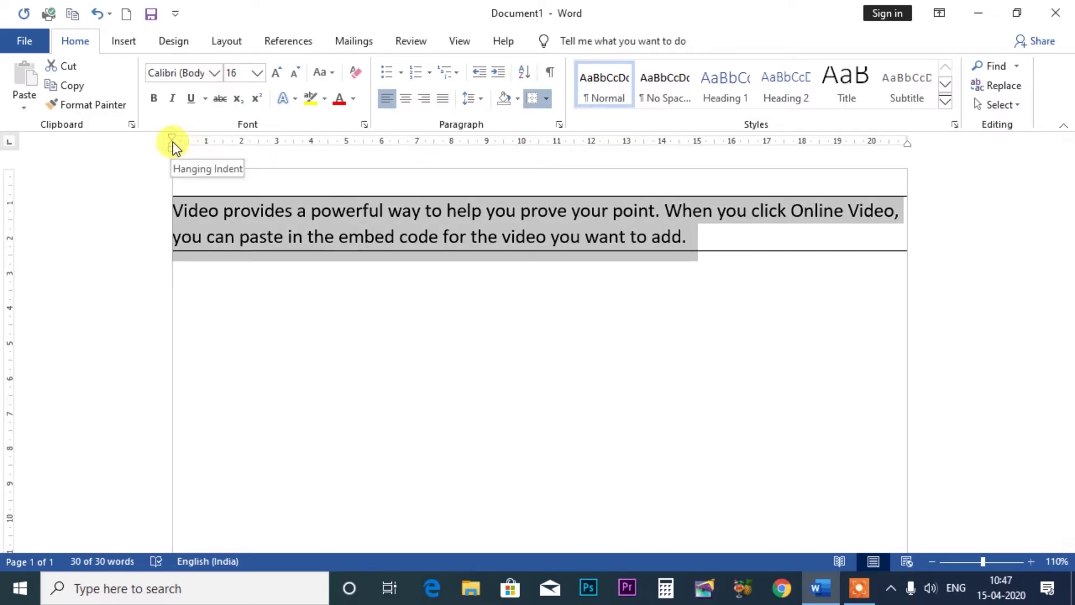
mouse_move(172, 141)
mouse_down()
mouse_move(207, 145)
mouse_move(198, 144)
mouse_up()
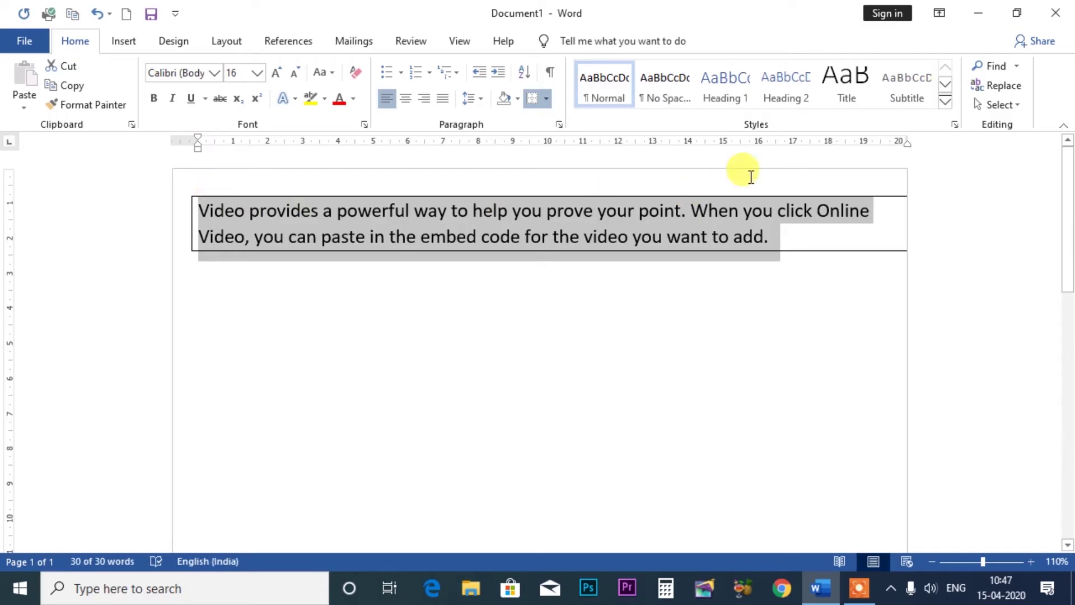
drag(906, 143, 872, 148)
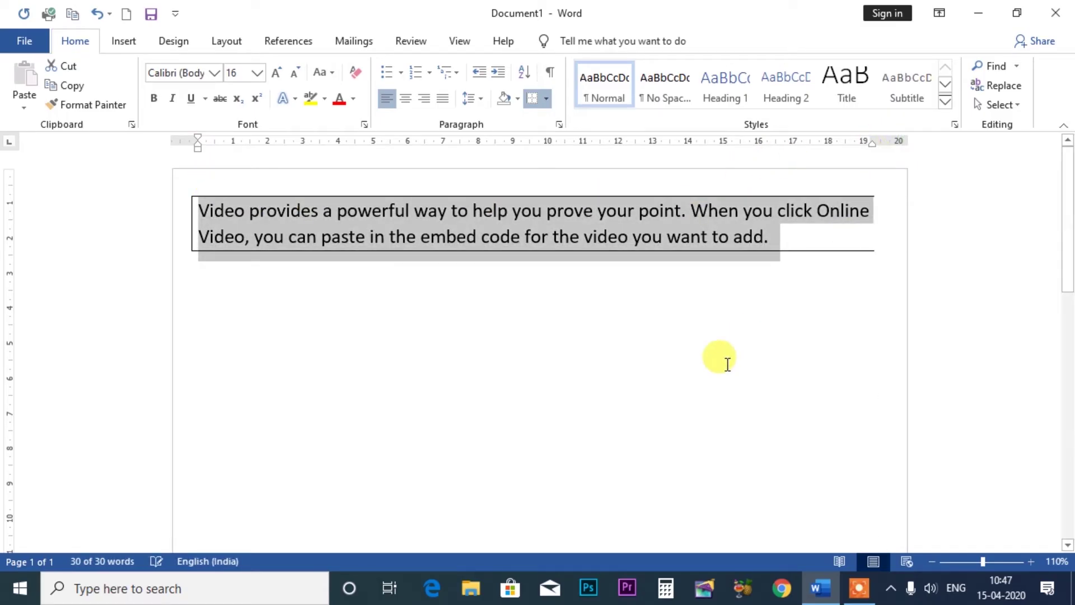
click(546, 100)
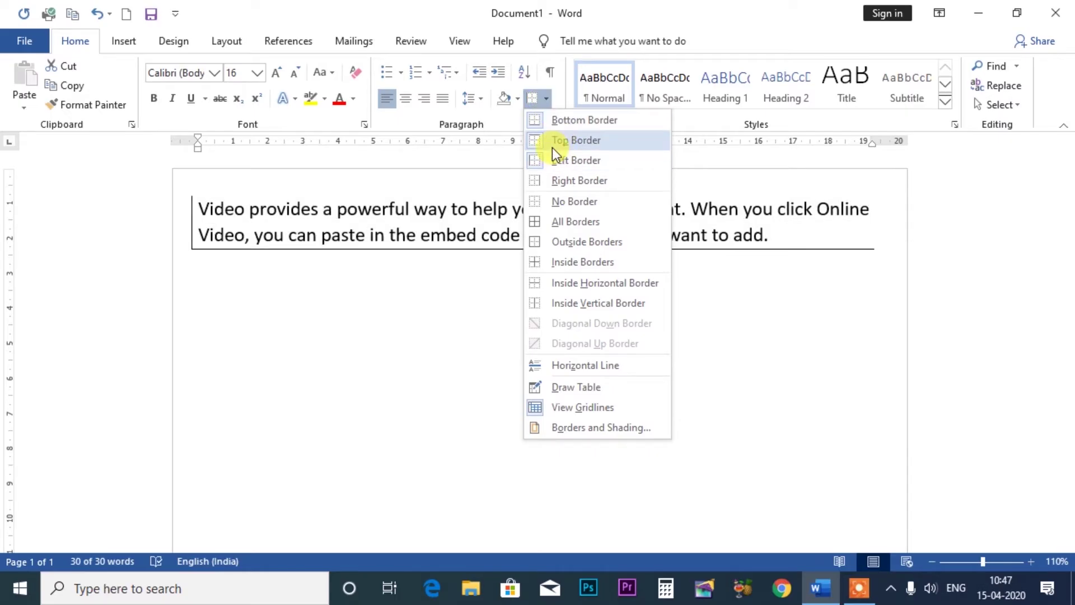
- Select the paragraph and apply Left Border and Right Border to box it on all sides
key(Escape)
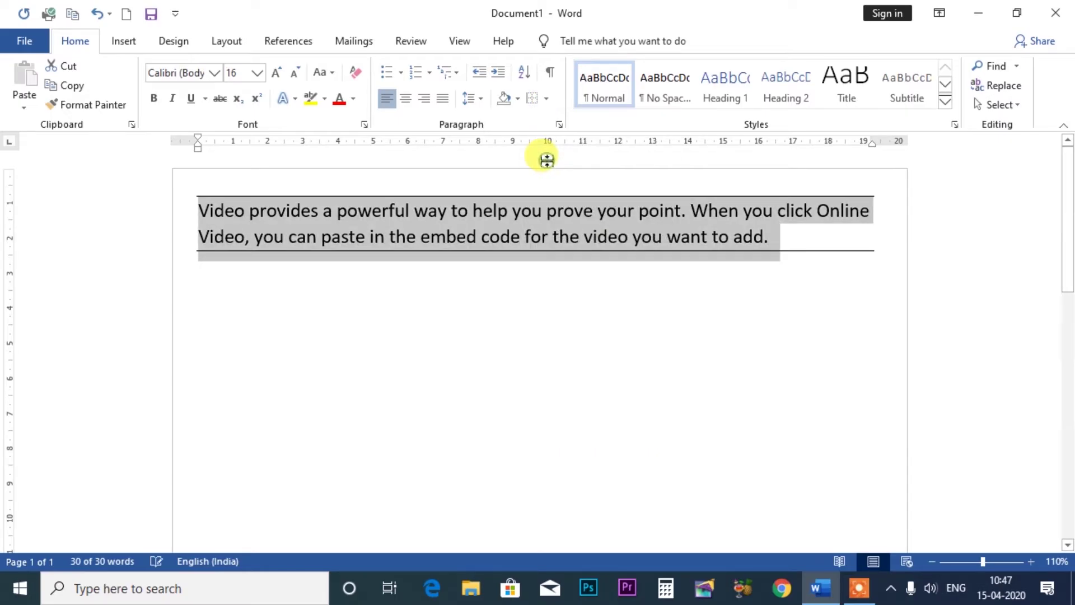
click(312, 261)
mouse_move(197, 199)
mouse_down()
mouse_move(515, 259)
mouse_move(904, 271)
mouse_up()
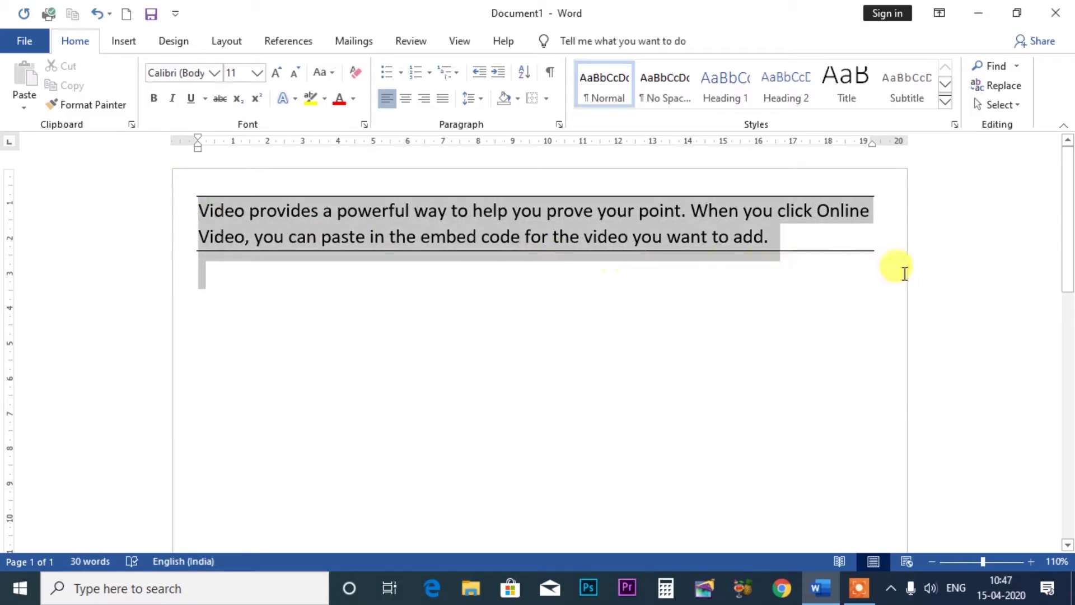
click(545, 101)
click(538, 160)
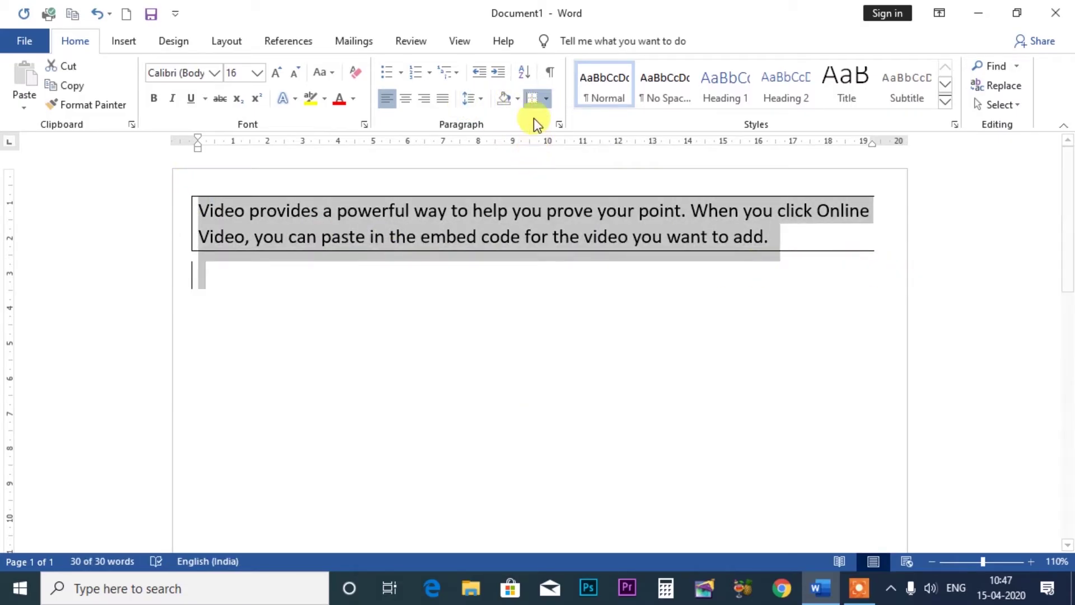
click(547, 99)
click(561, 182)
- Put the caret at the paragraph's end, adding and then removing an empty line inside the box
click(562, 182)
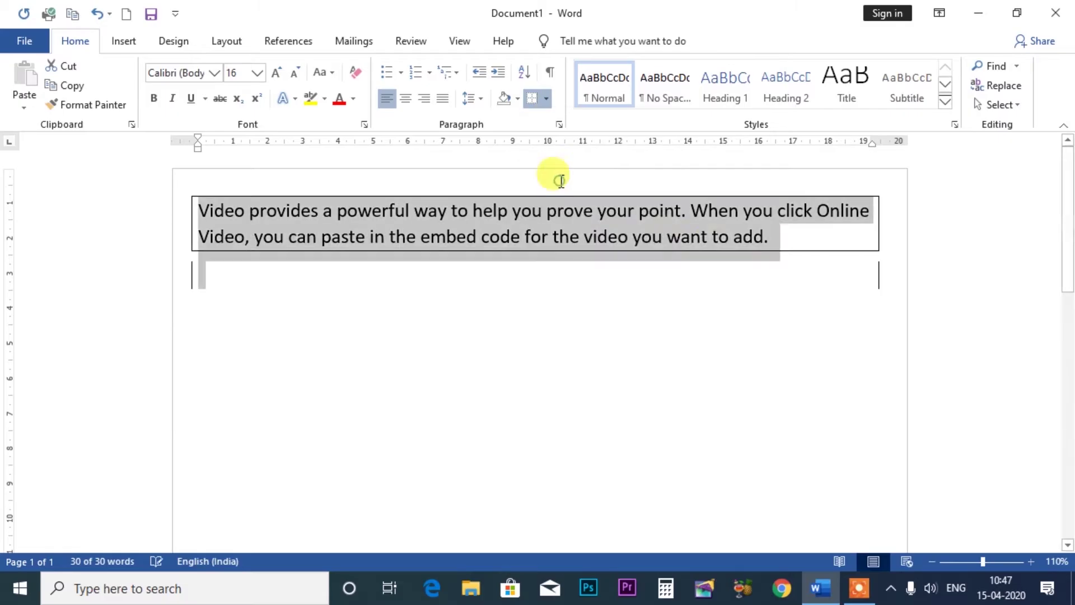
click(774, 236)
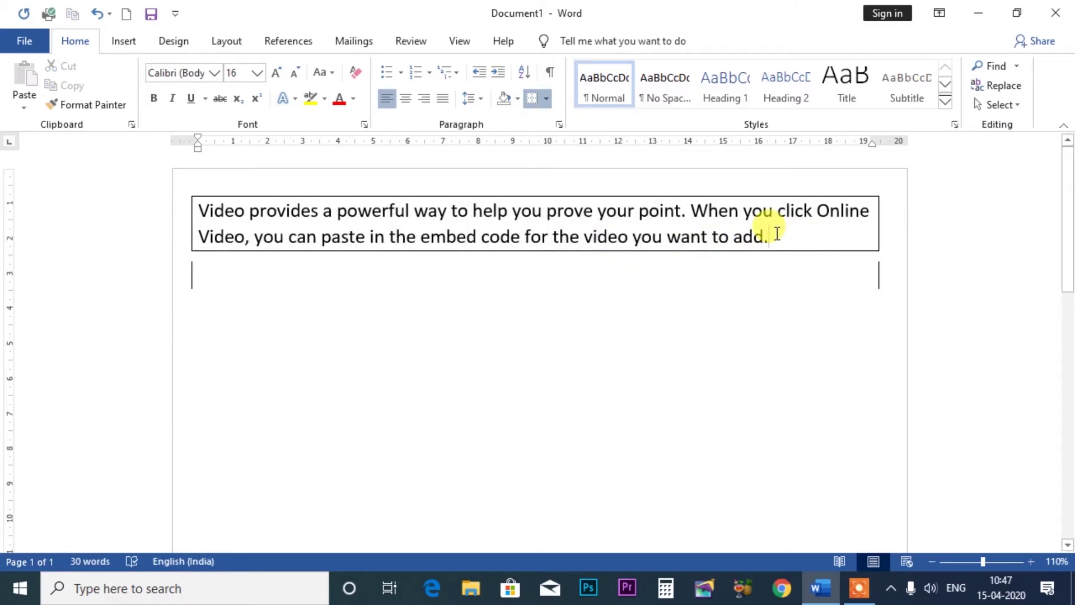
key(Return)
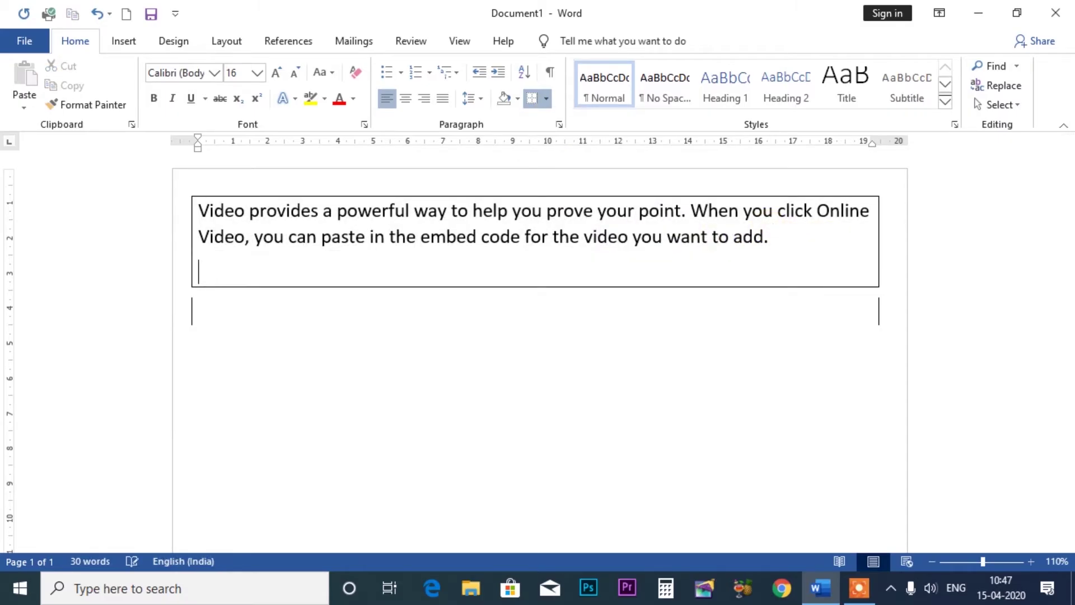
key(BackSpace)
click(773, 236)
key(Return)
text(gaurav)
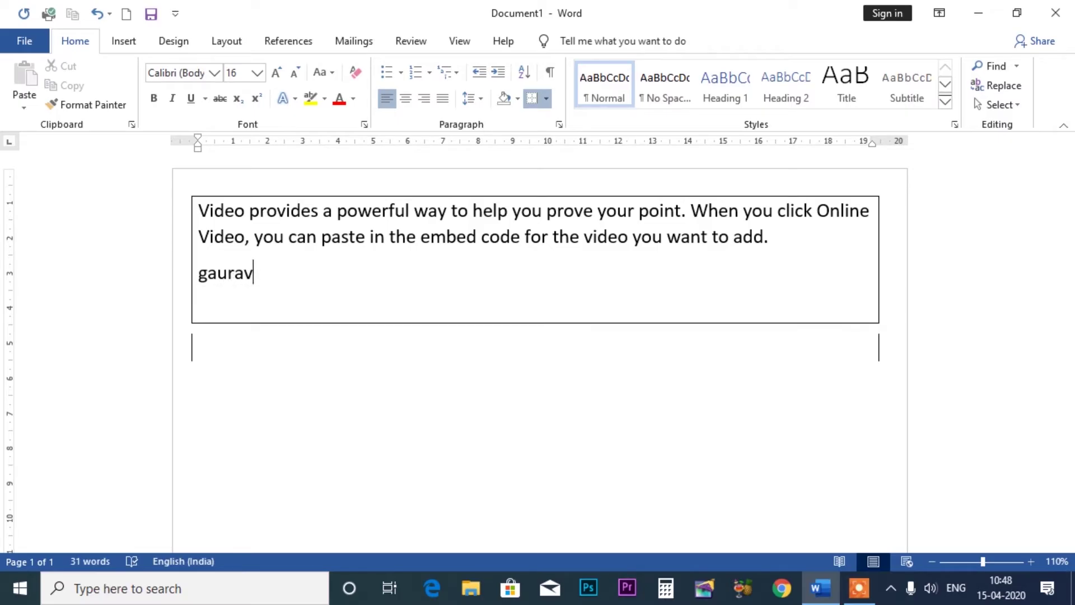
key(Return)
click(307, 268)
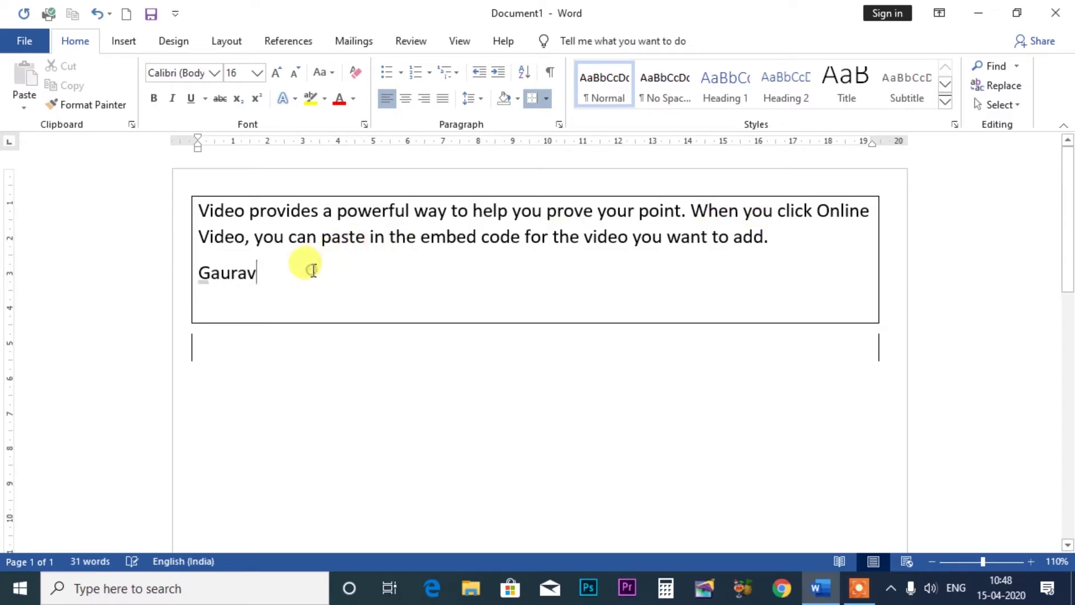
click(221, 312)
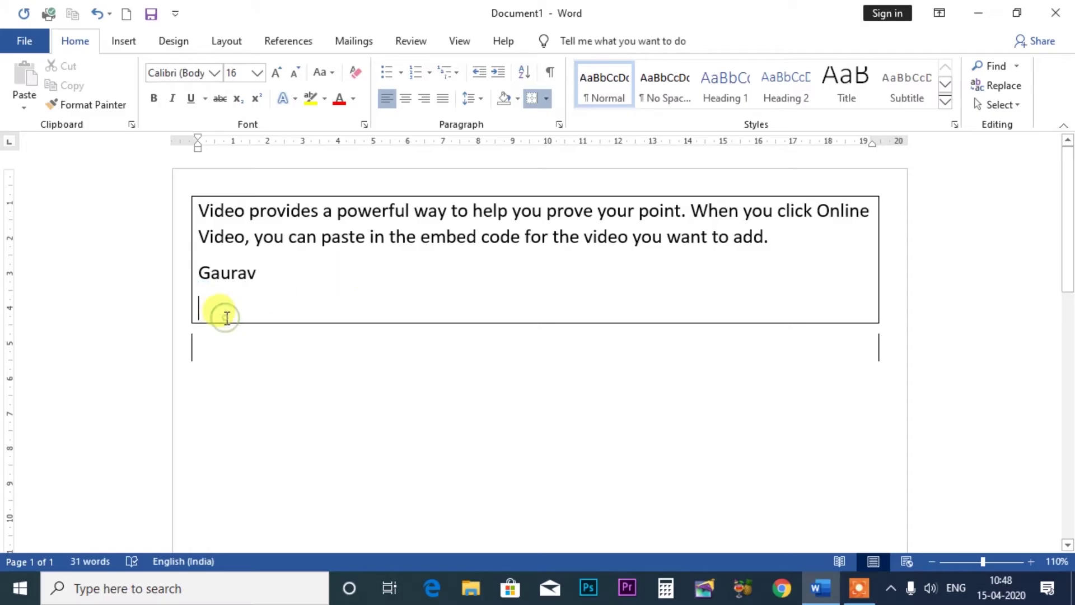
key(BackSpace)
key(BackSpace)
key(BackSpace)
key(BackSpace)
key(BackSpace)
key(BackSpace)
key(BackSpace)
key(BackSpace)
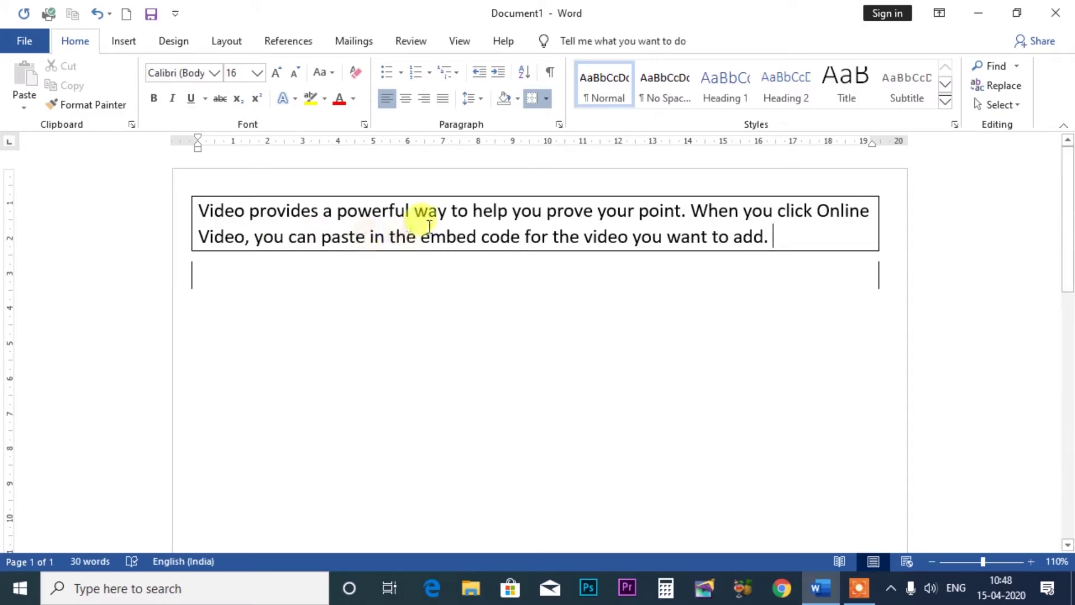
- Apply No Border to the paragraph, then start a new line after 'add.' with the rand formula
mouse_move(199, 202)
mouse_down()
mouse_move(288, 231)
mouse_move(847, 228)
mouse_up()
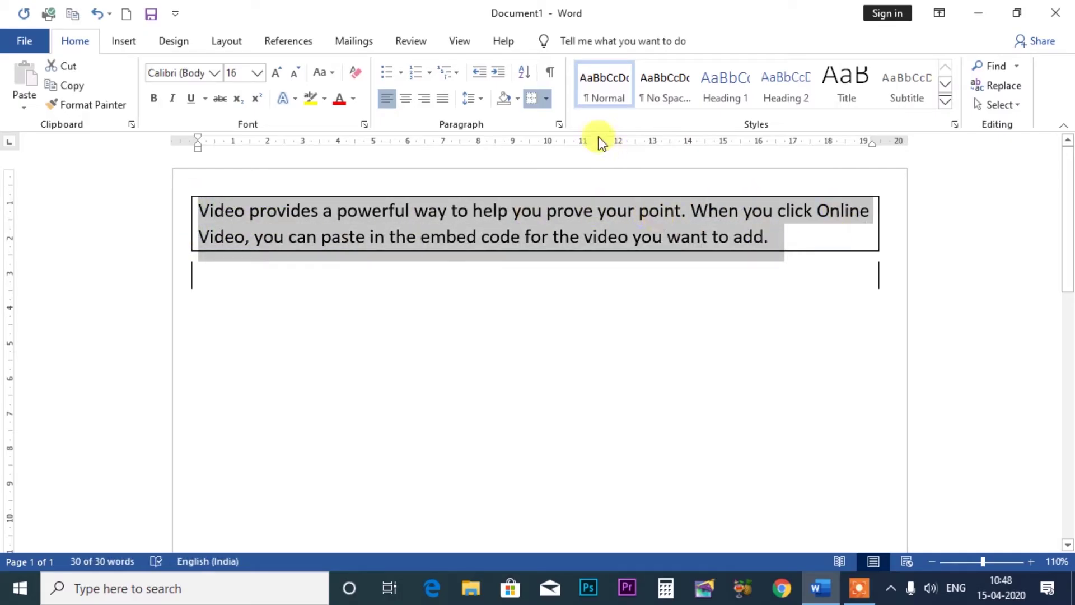
click(546, 99)
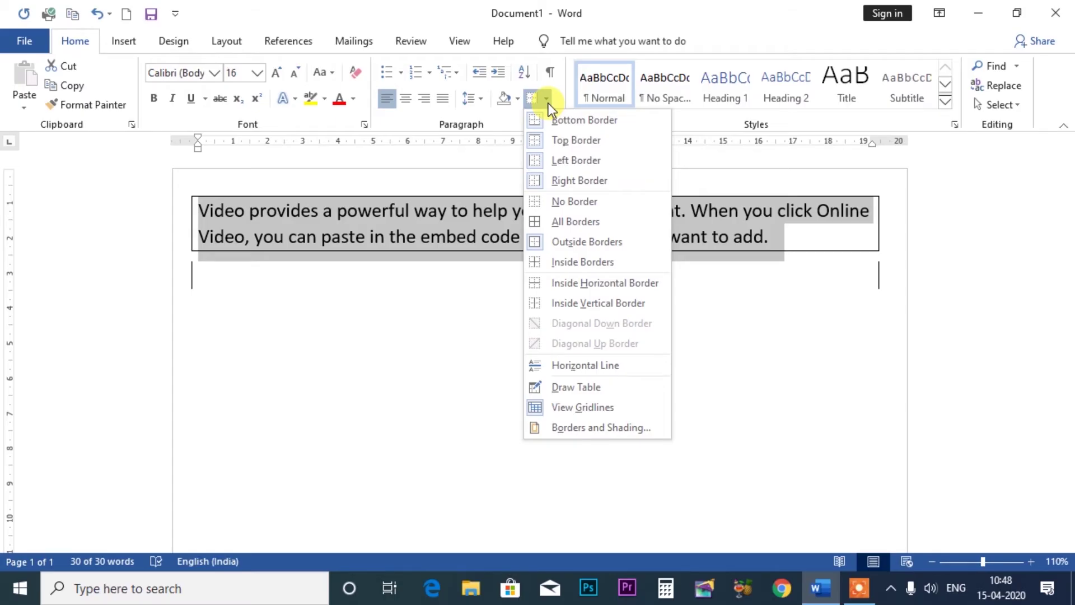
click(572, 201)
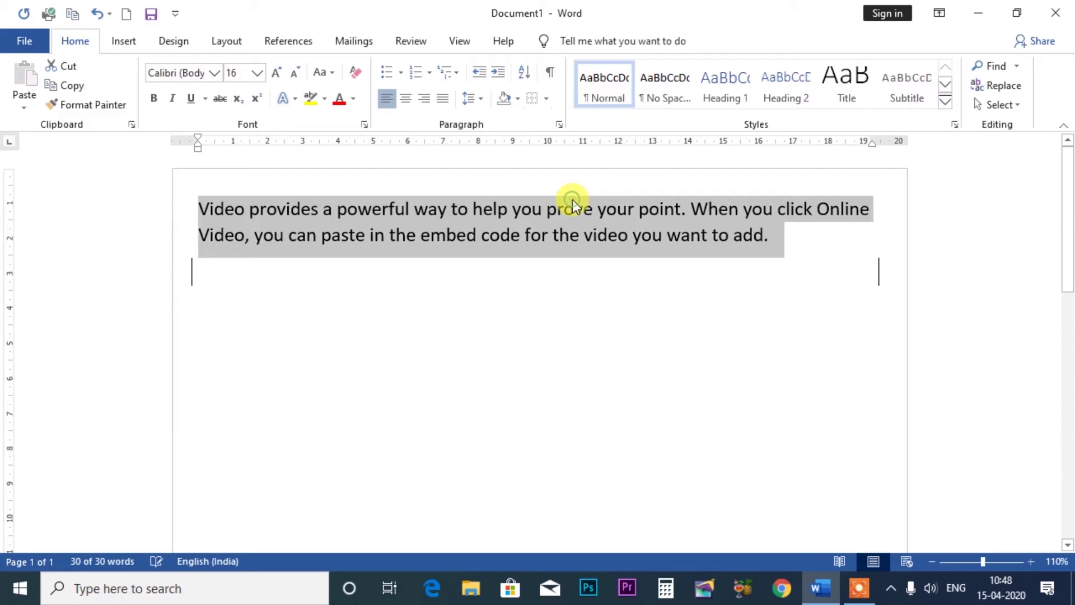
click(843, 250)
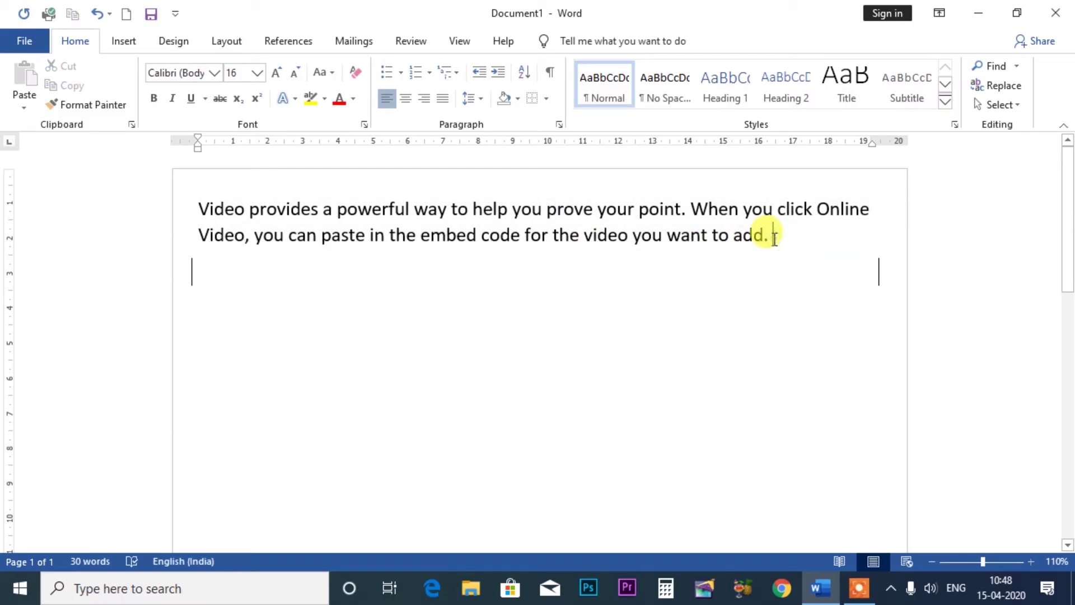
key(Return)
text(=)
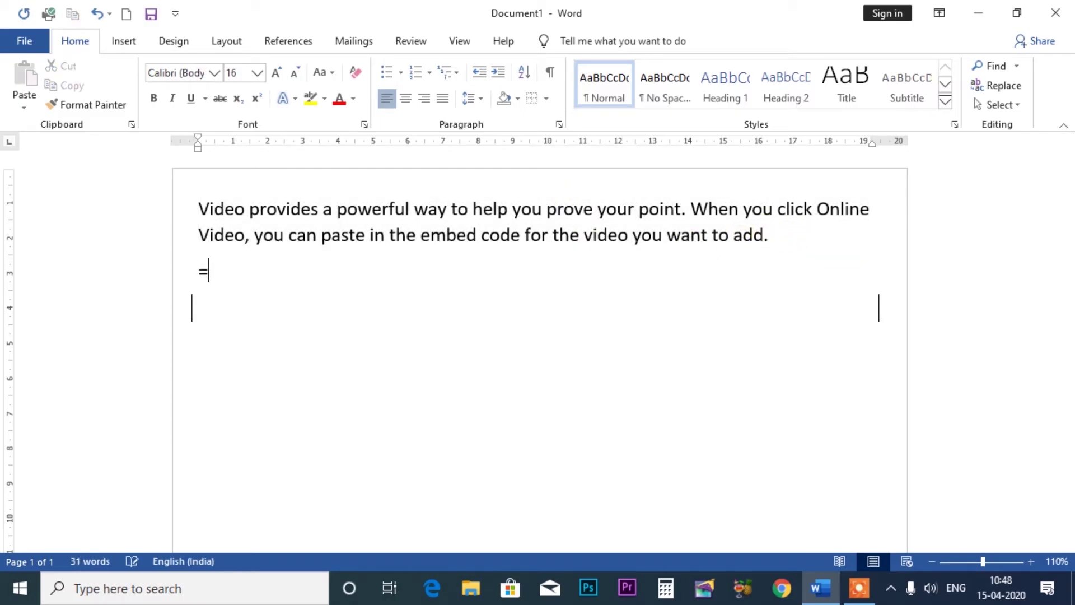
text(rand)
text((2)
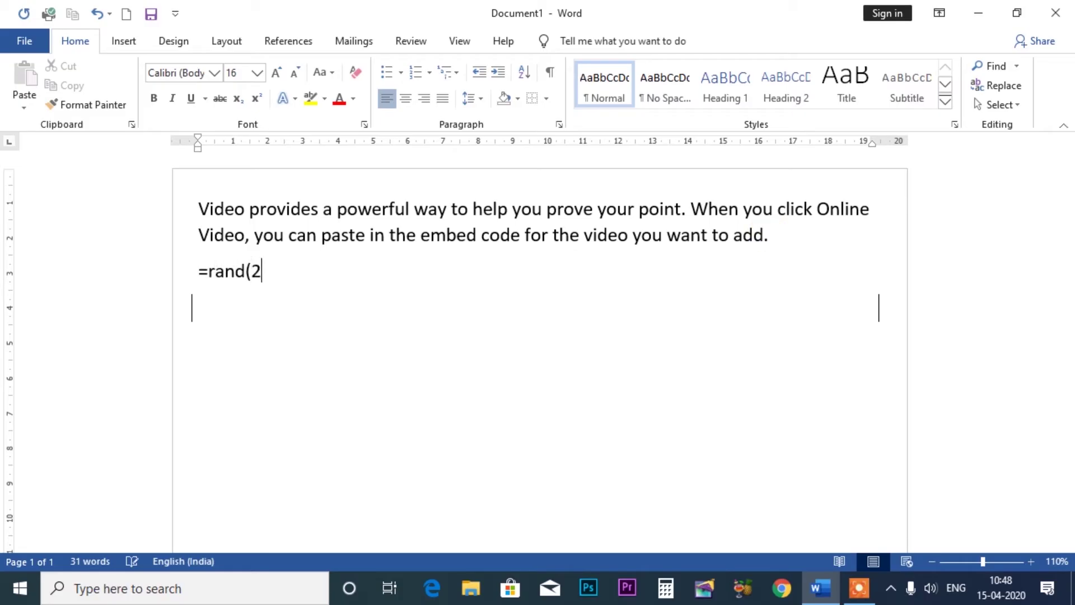
text(1))
- Generate two single-sentence sample paragraphs with =rand(2,1) and select all three paragraphs
key(Return)
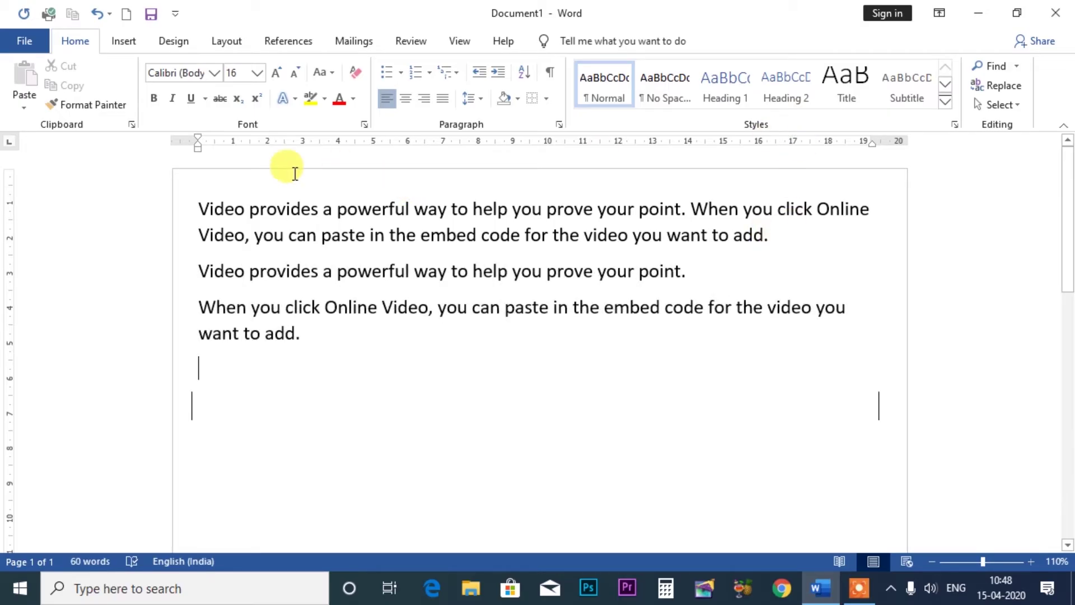
drag(197, 200, 335, 336)
- Apply All Borders to the three paragraphs, then test and erase some typed text
click(547, 99)
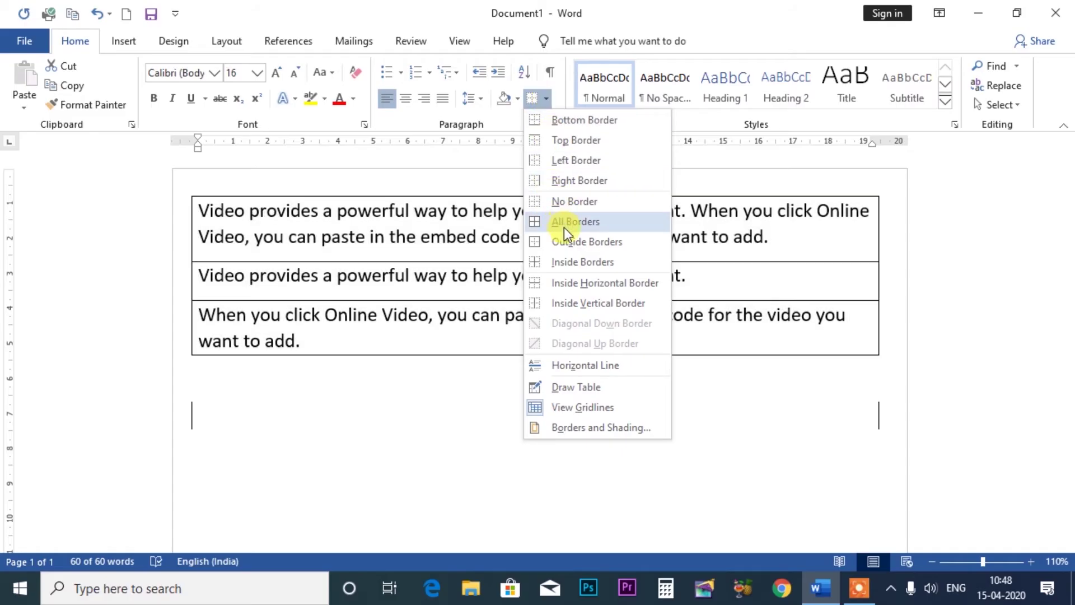
click(565, 227)
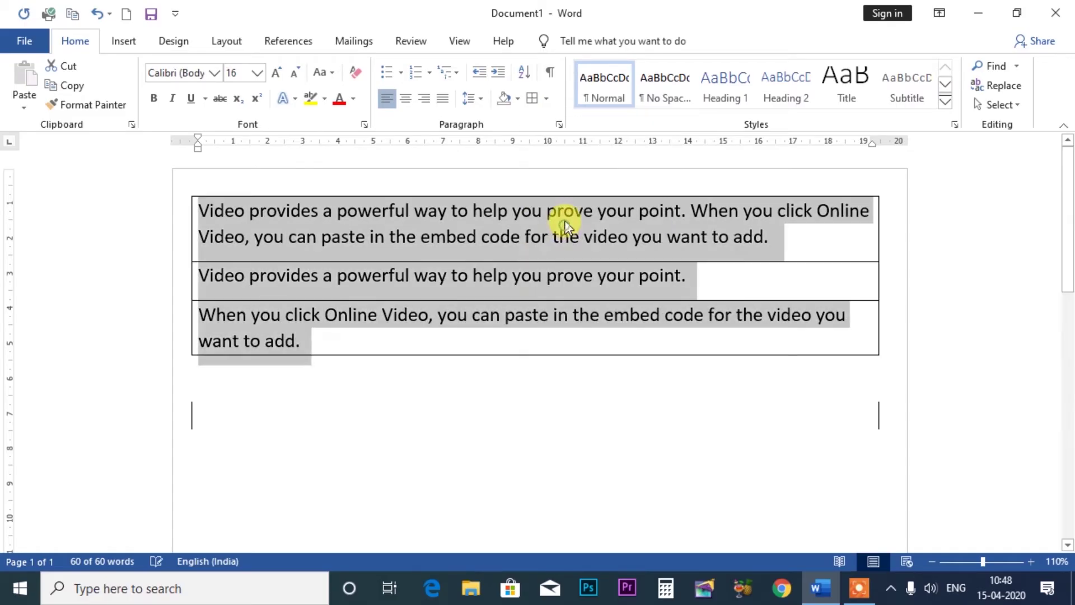
click(713, 283)
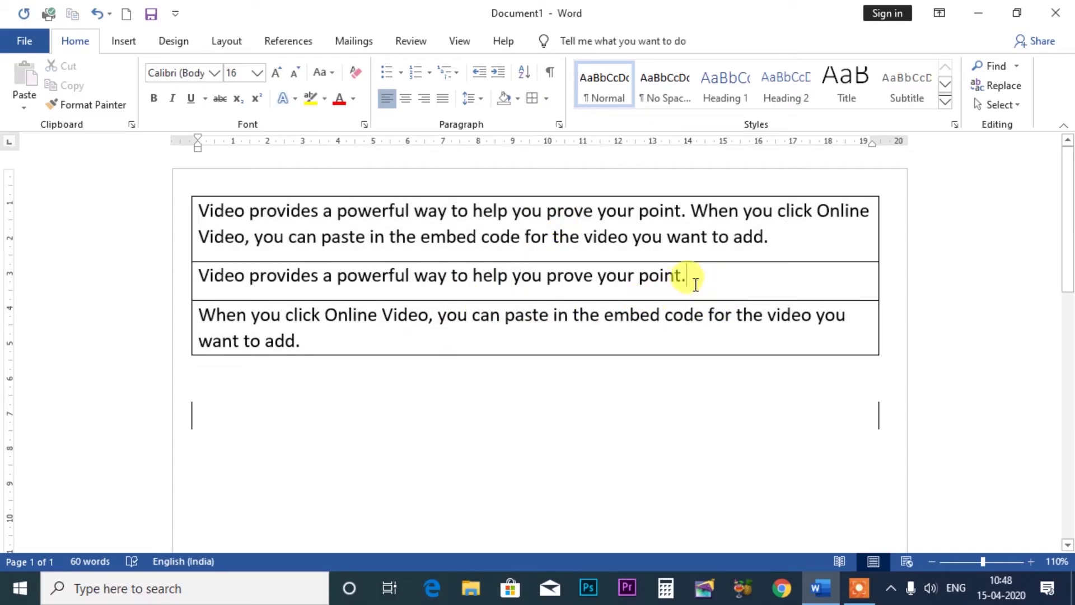
text(hjhjhj)
key(Return)
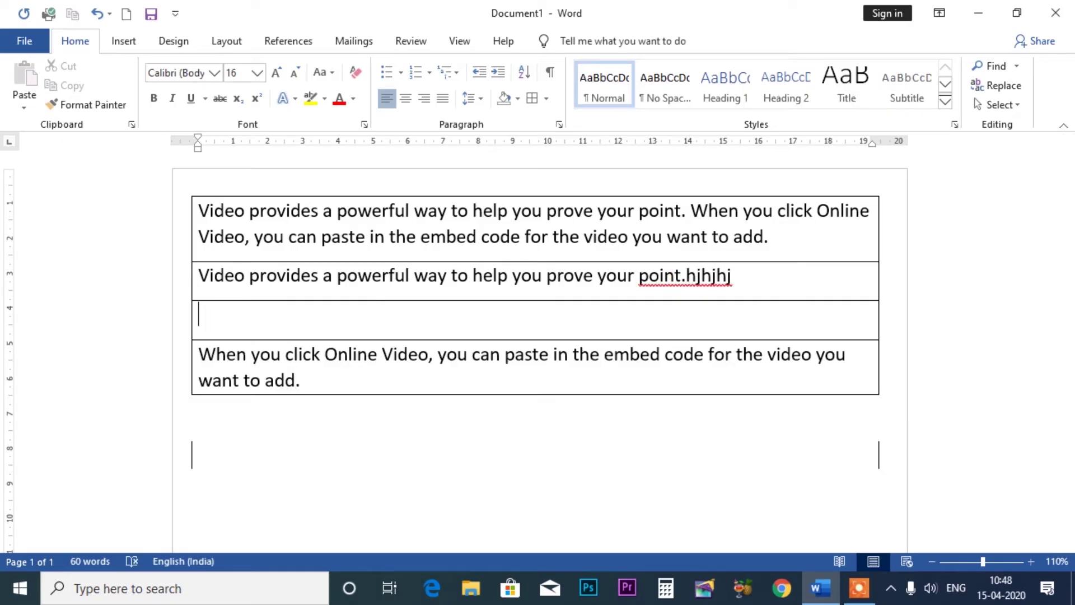
text(gaurav)
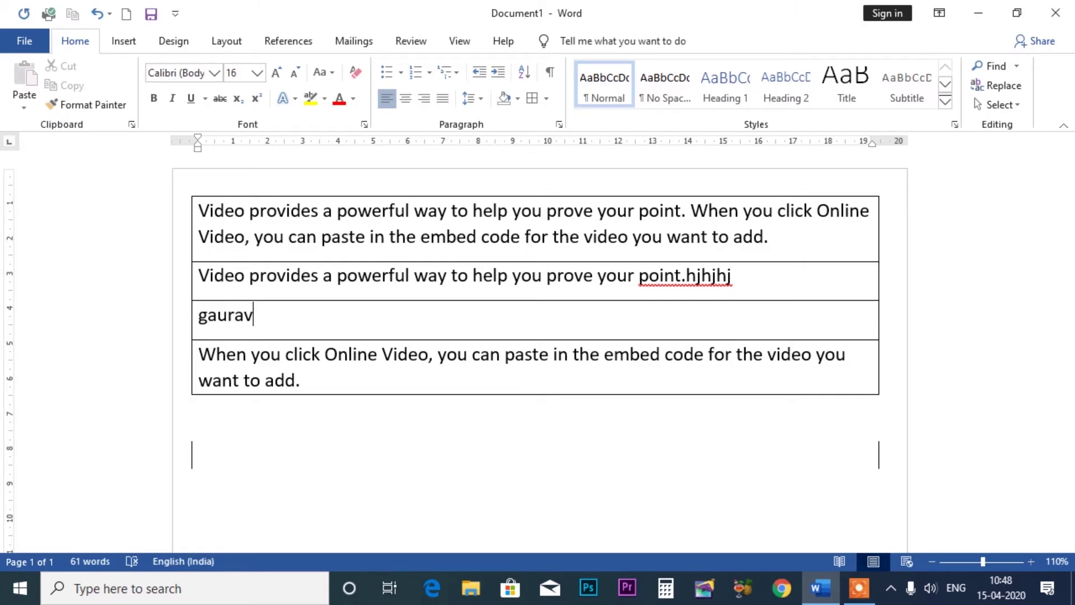
key(BackSpace)
key(BackSpace)
key(BackSpace)
key(BackSpace)
key(BackSpace)
key(BackSpace)
key(BackSpace)
key(BackSpace)
key(BackSpace)
key(BackSpace)
key(BackSpace)
key(BackSpace)
key(BackSpace)
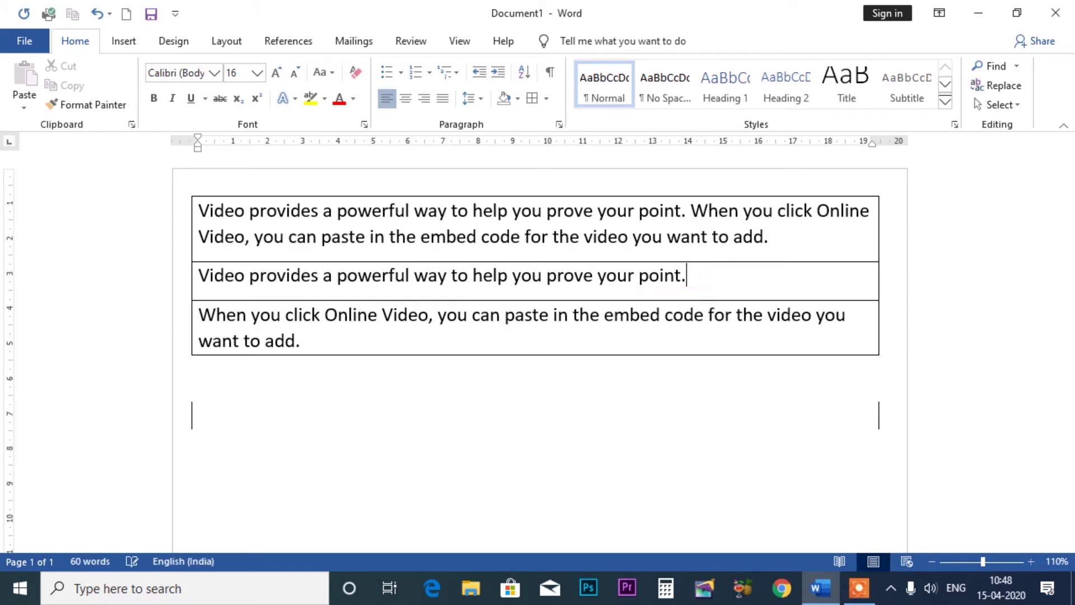
- Apply Outside Borders around the paragraphs and select all the document text
click(545, 98)
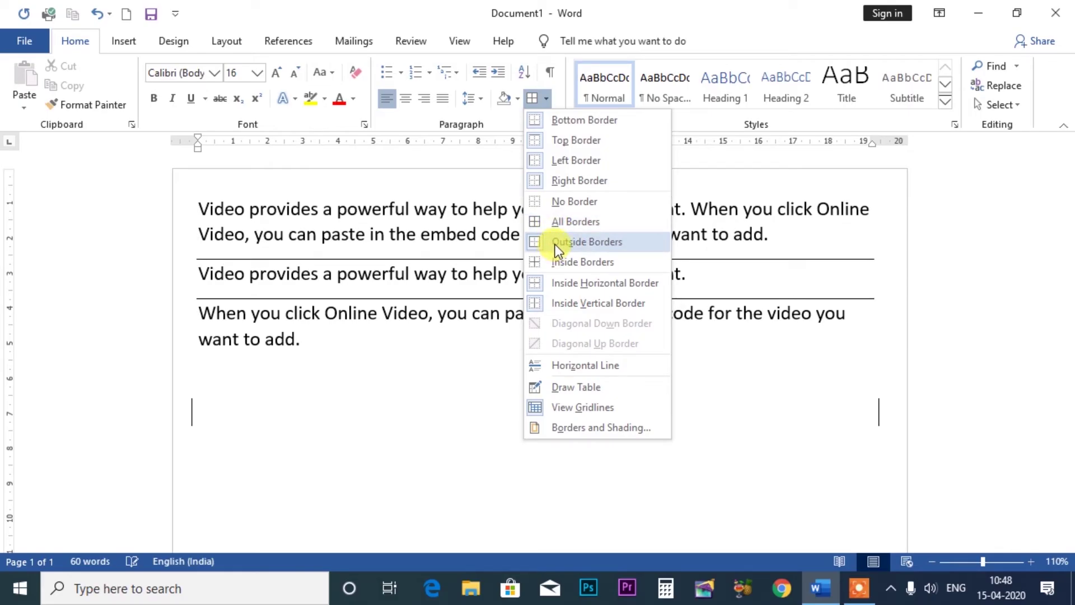
click(576, 245)
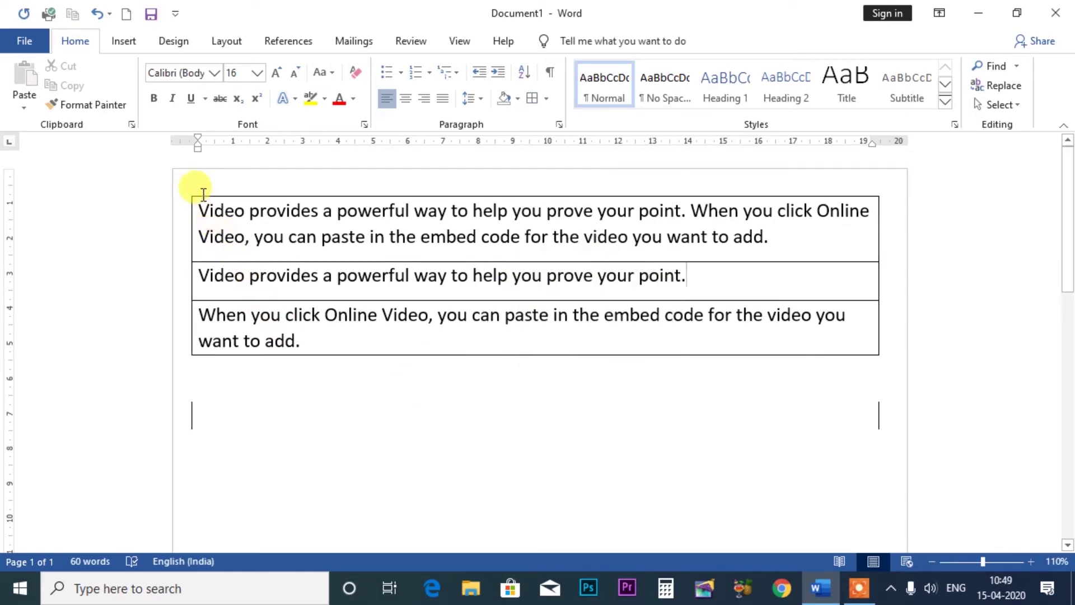
key(ctrl+a)
- Open Borders and Shading from the Borders list, after briefly toggling Draw Table
click(547, 99)
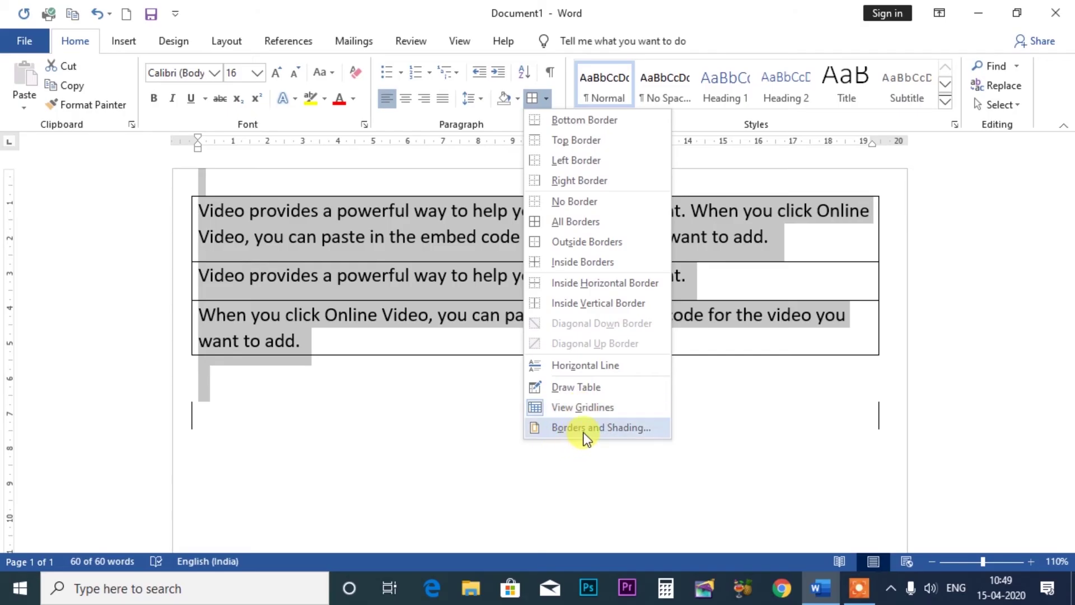
click(577, 387)
click(545, 96)
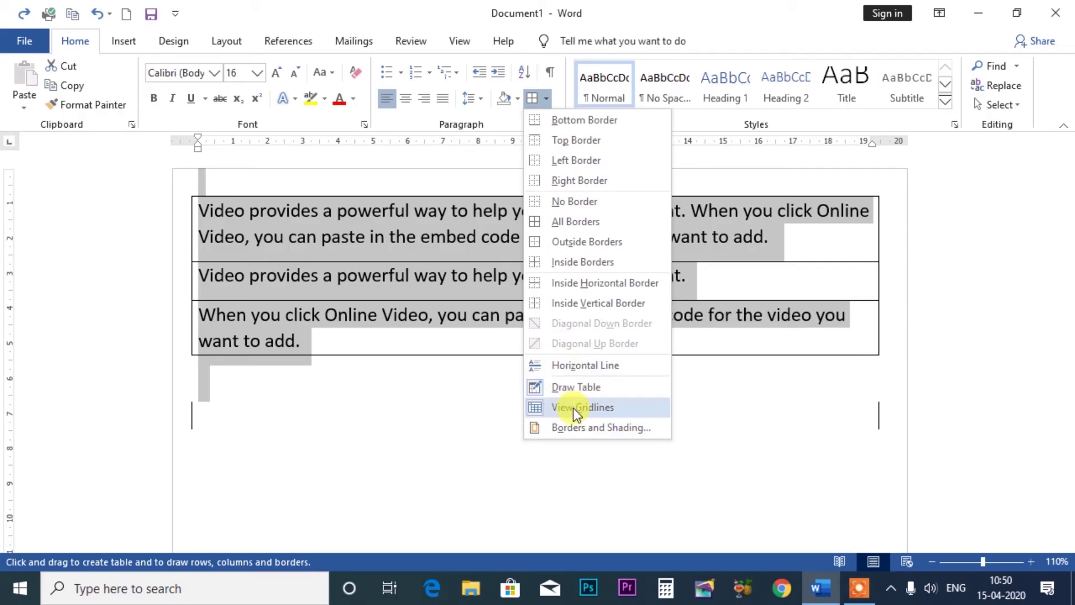
click(583, 428)
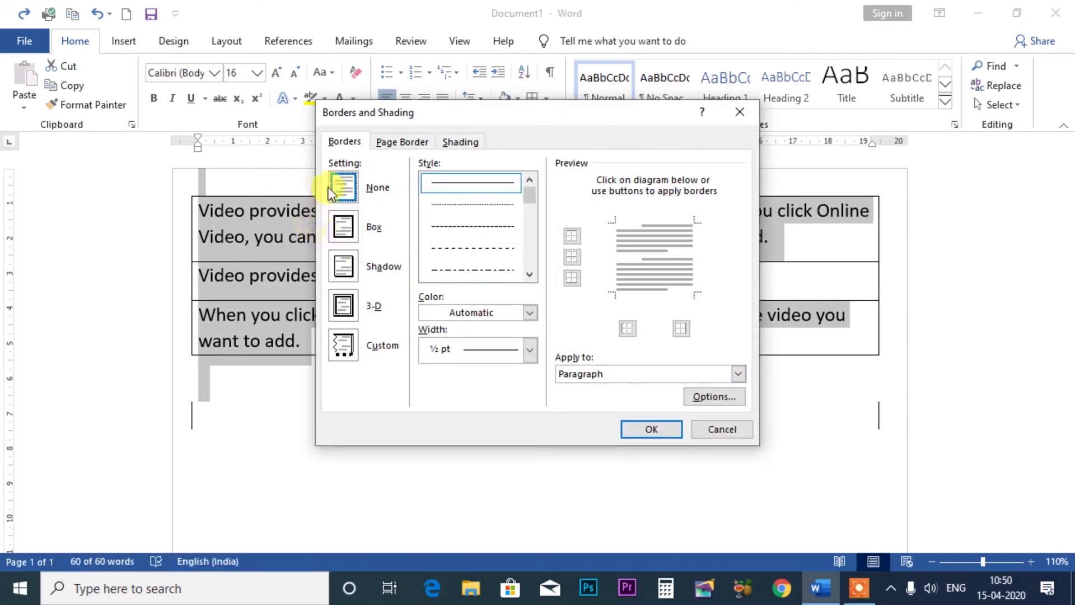
- Apply a Box border with a thick 3 pt line in red, after trying orange, to the paragraphs
click(346, 224)
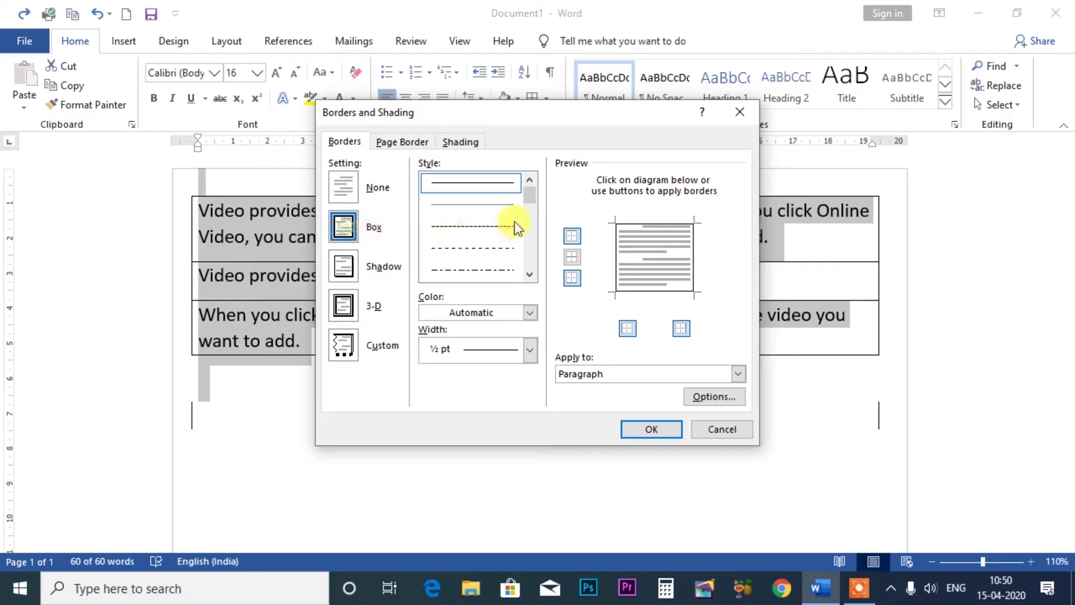
drag(526, 196, 527, 214)
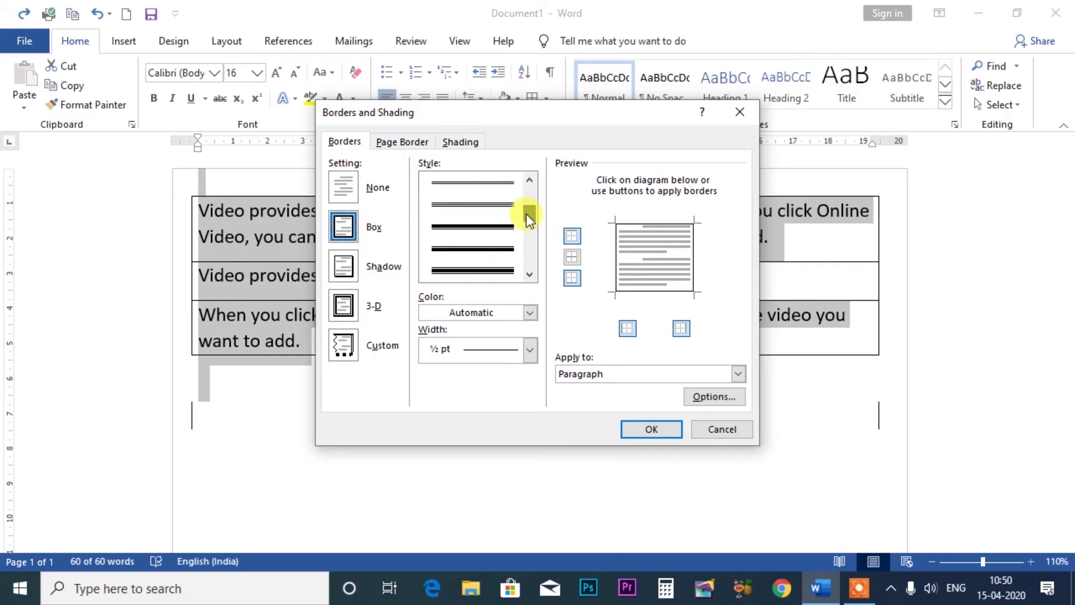
click(476, 226)
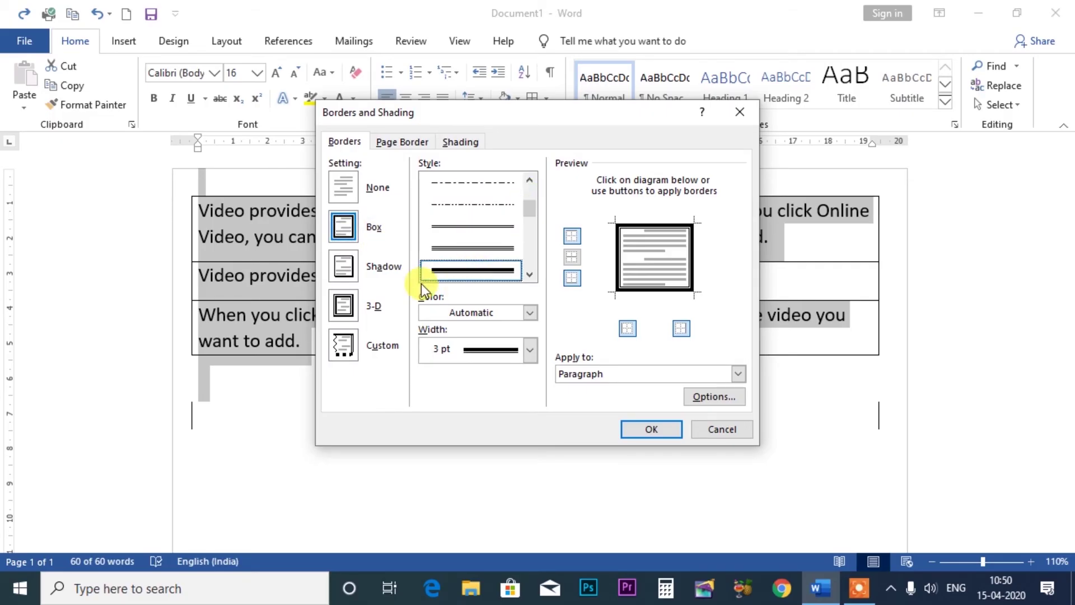
click(525, 311)
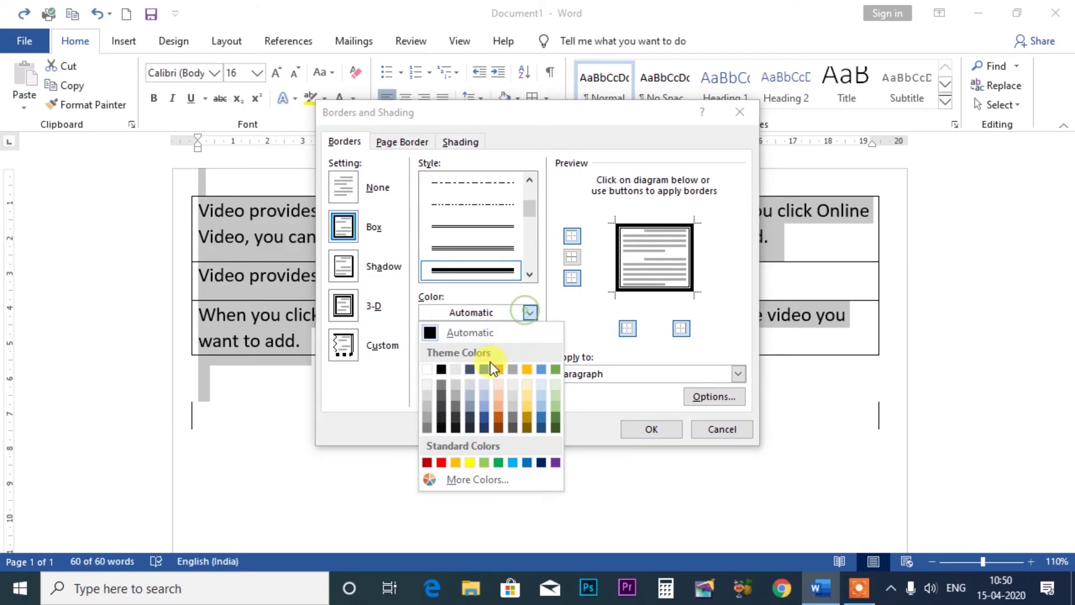
click(455, 462)
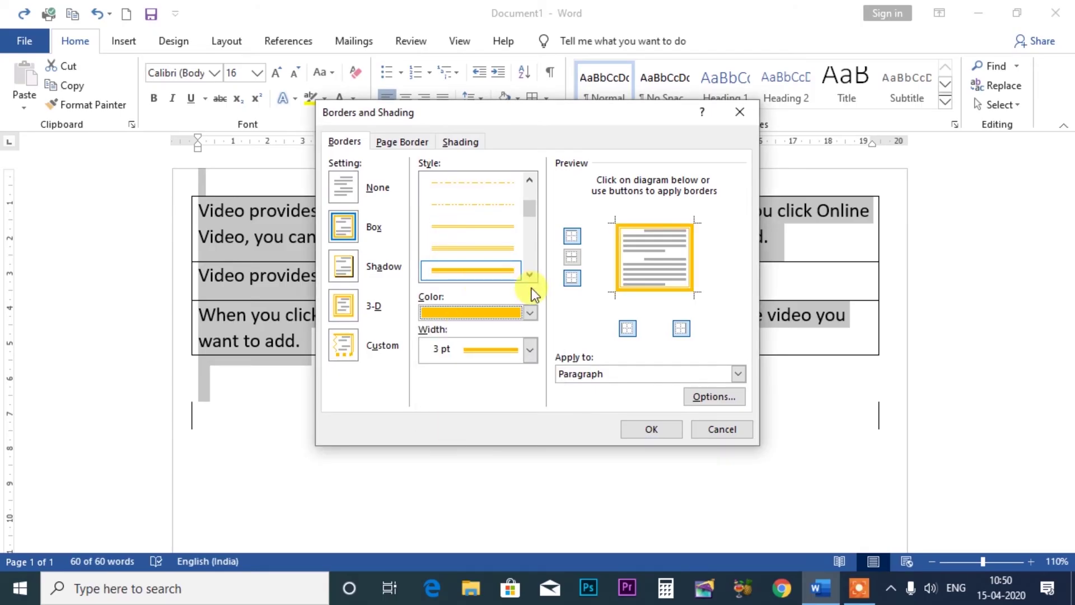
click(530, 312)
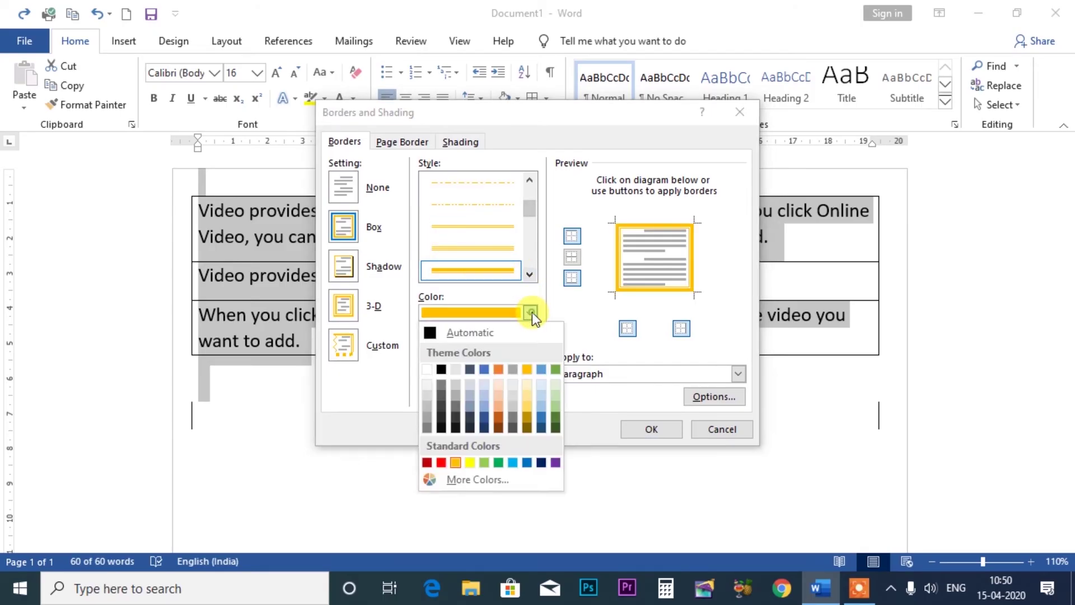
click(441, 463)
click(643, 429)
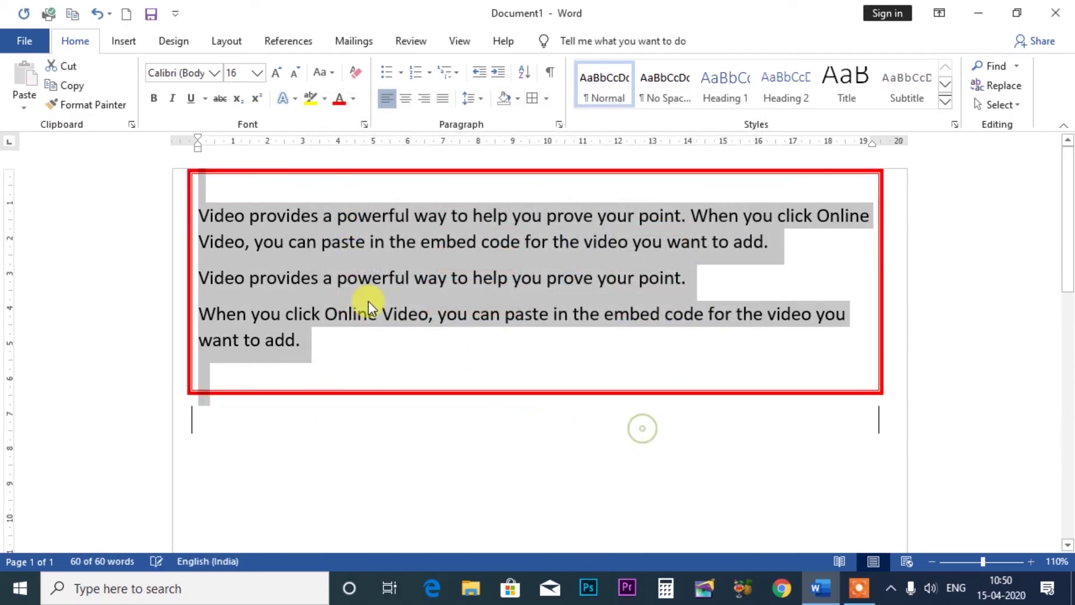
- Reopen the Borders and Shading dialog from the Borders list
click(192, 177)
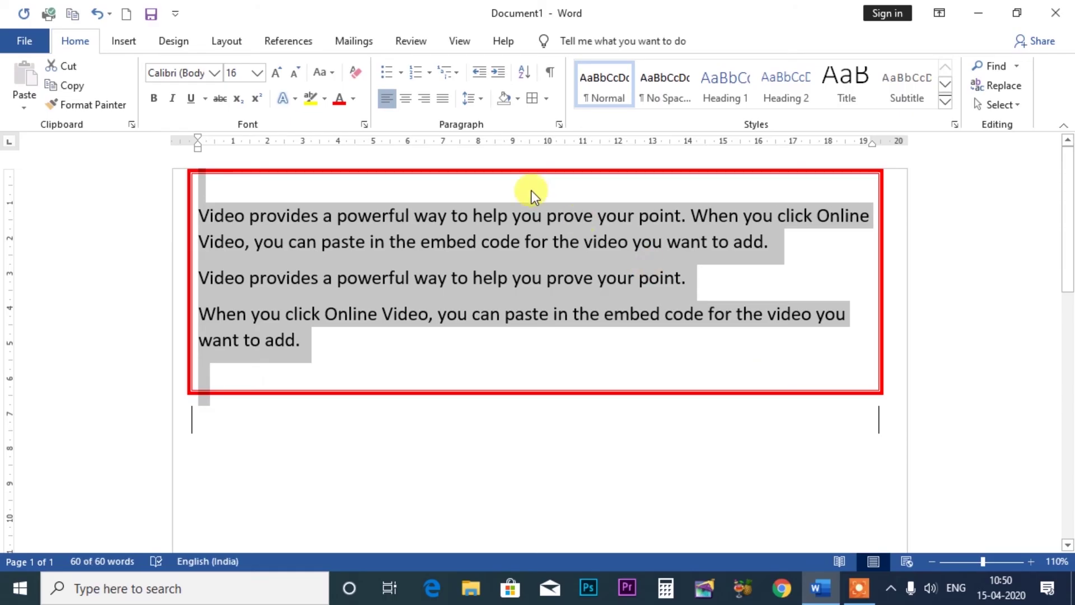
click(546, 103)
click(592, 428)
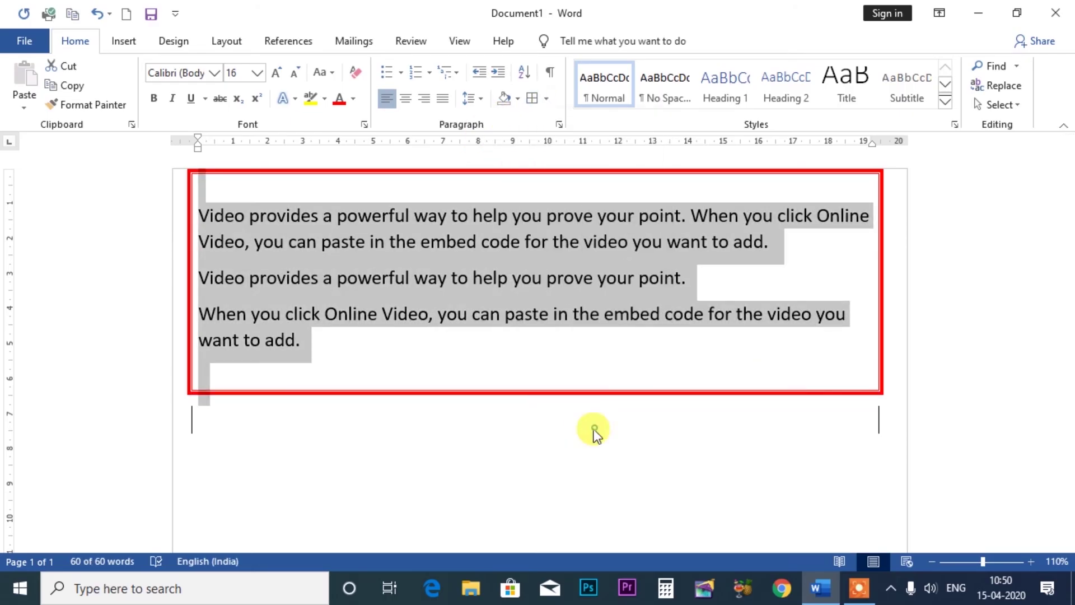
- Apply the Shadow border setting to the three paragraphs
click(348, 266)
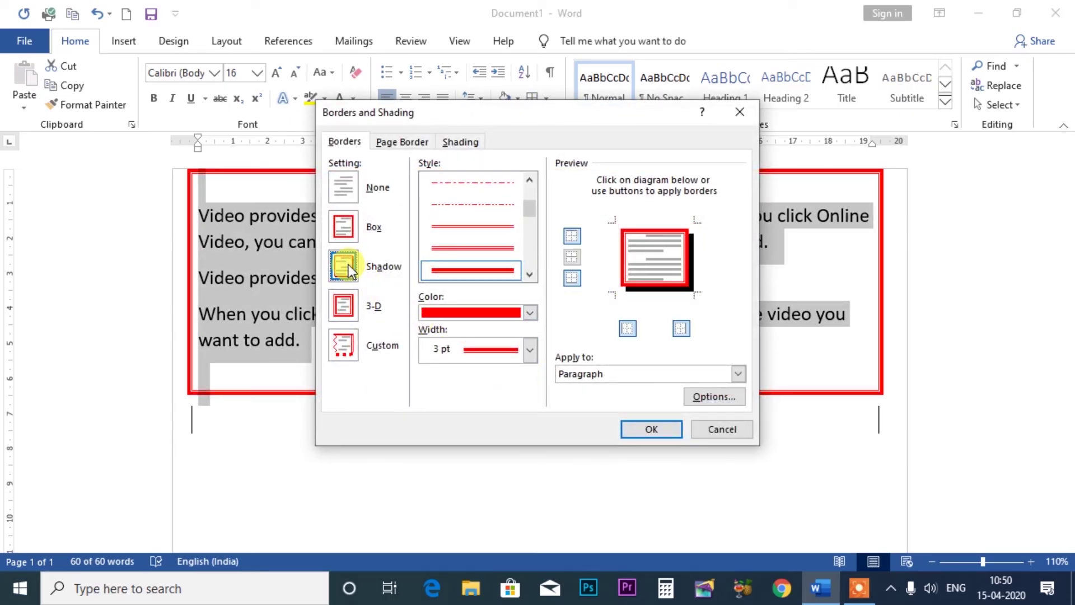
click(649, 428)
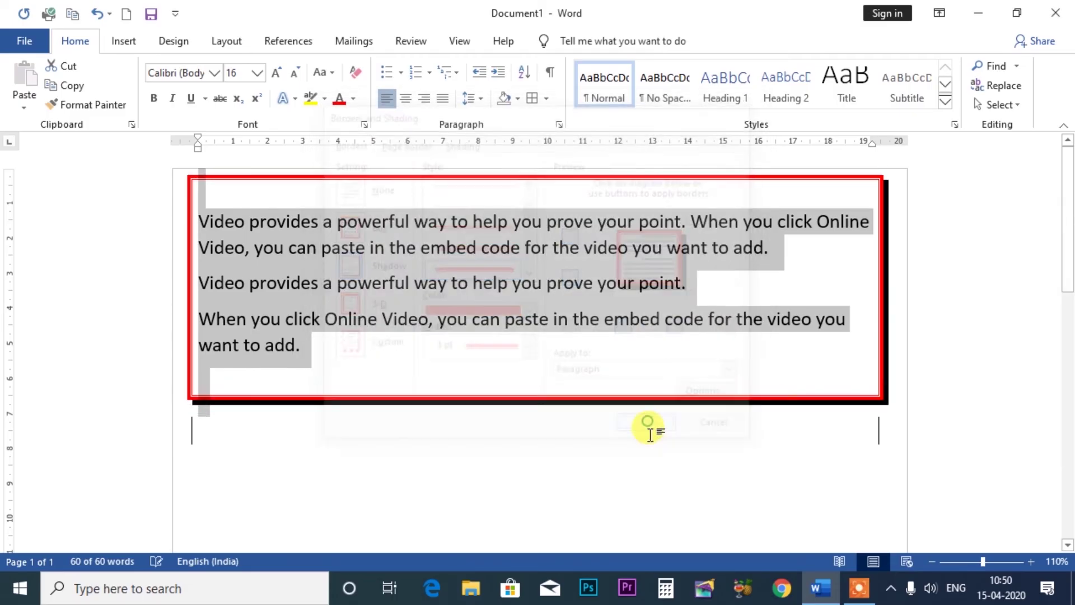
click(548, 100)
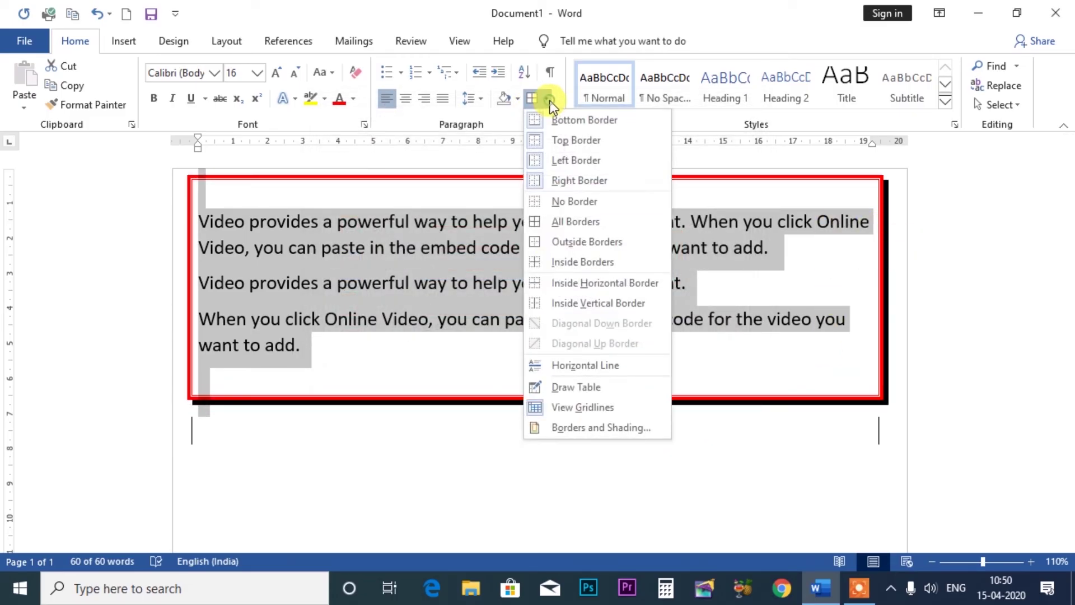
click(574, 426)
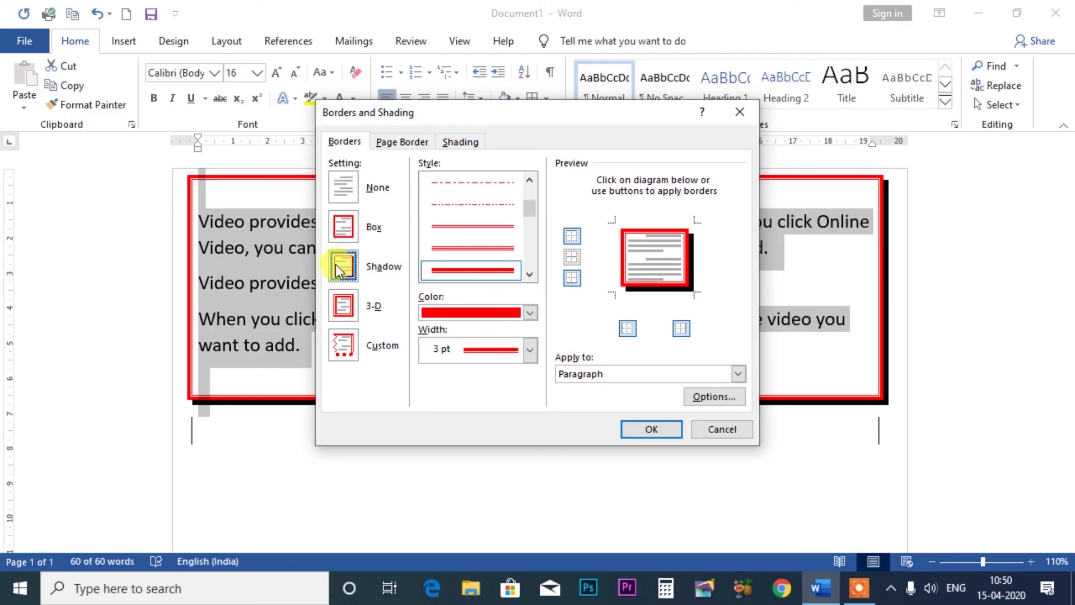
- Switch to a Custom border with no top or bottom edge and red inside dividers
click(352, 184)
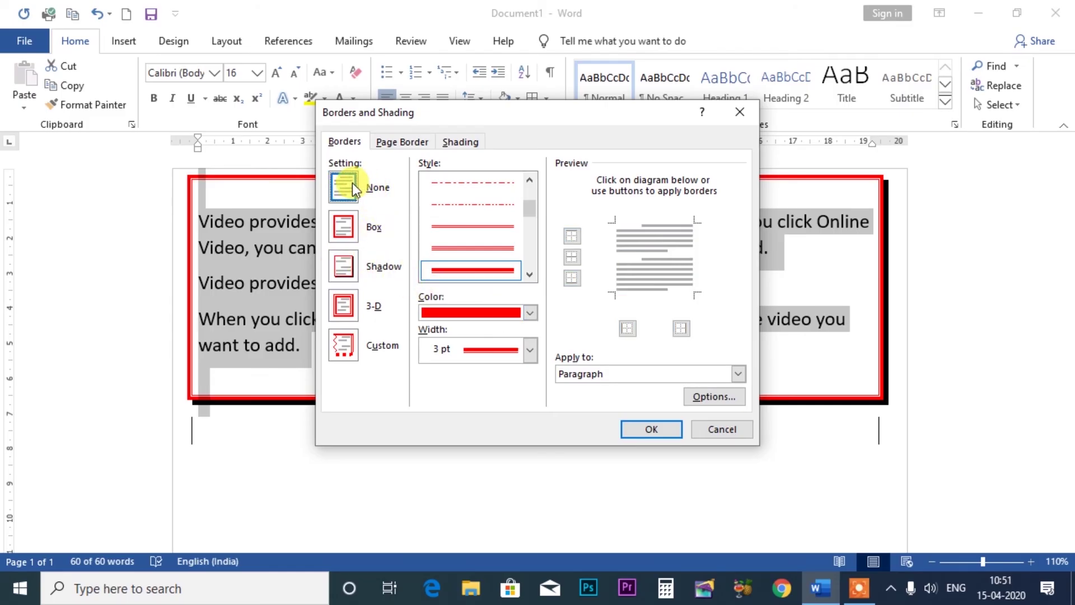
click(339, 224)
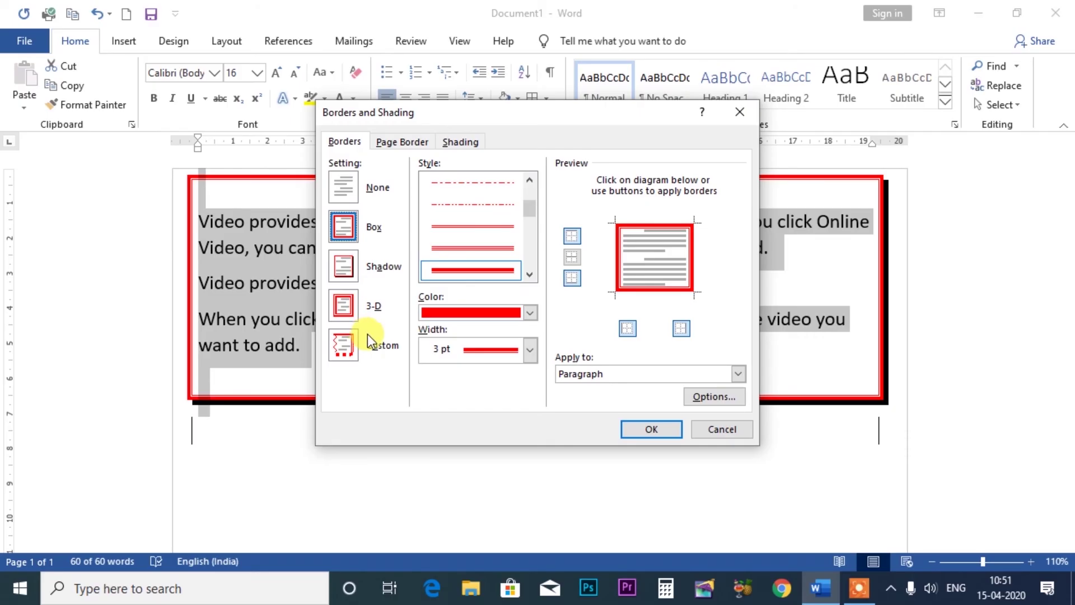
click(347, 310)
click(350, 347)
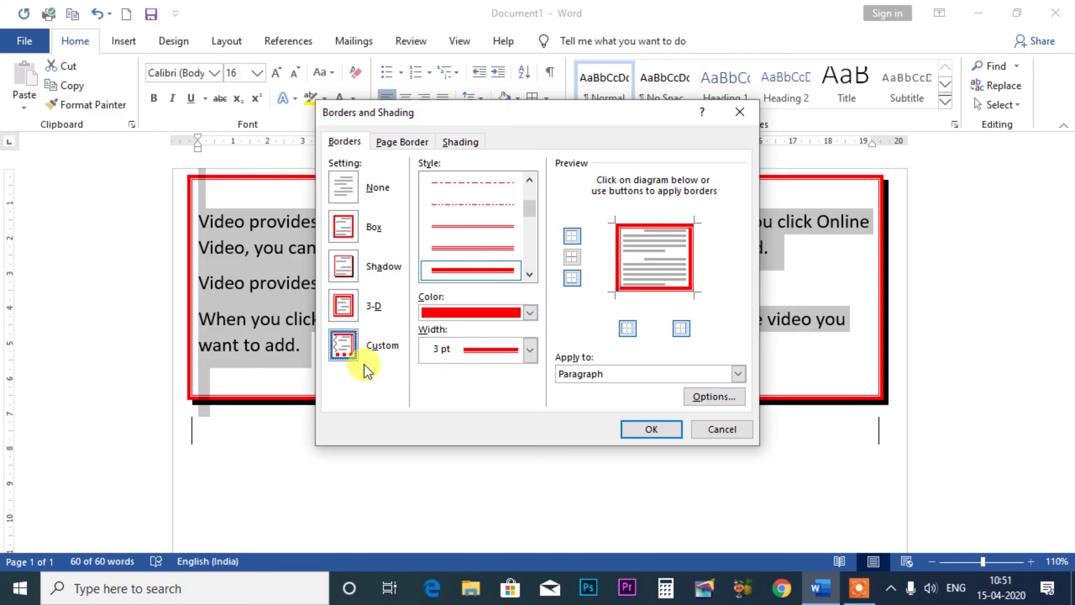
click(579, 230)
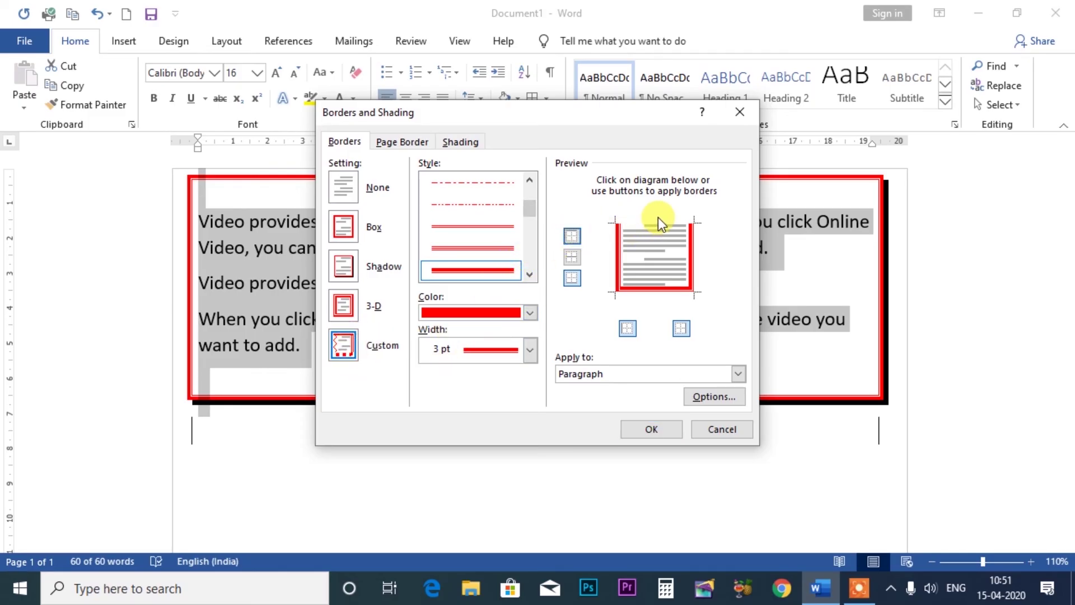
click(572, 260)
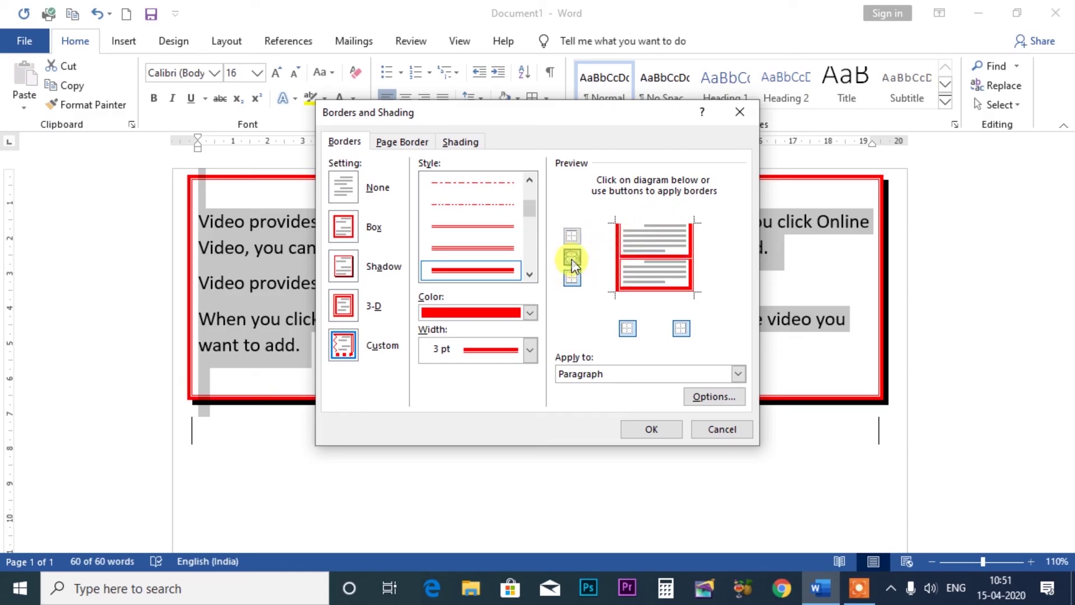
click(576, 283)
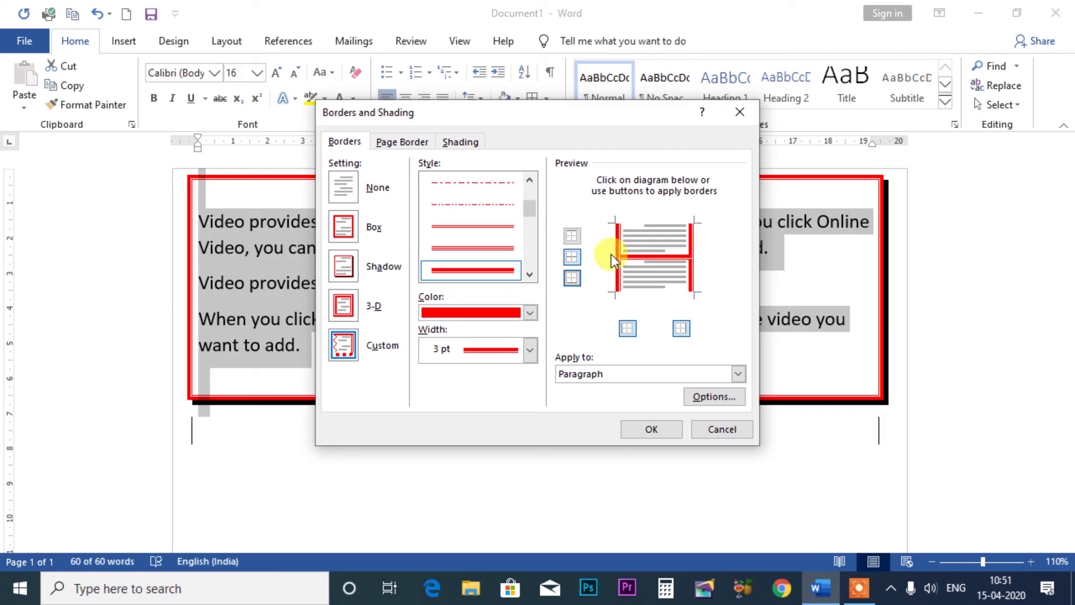
click(644, 427)
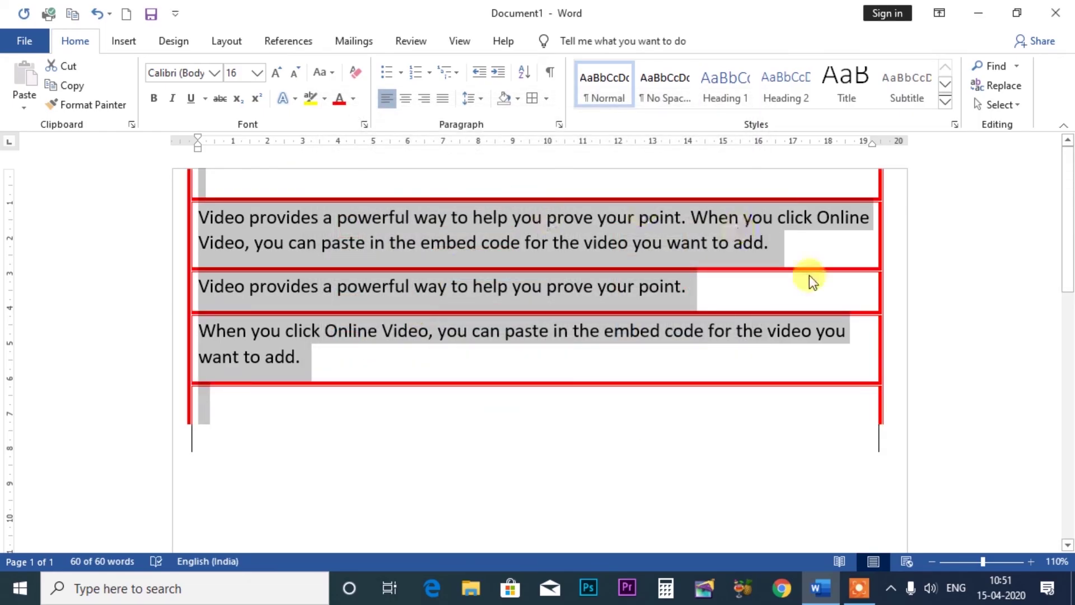
- Turn off the left, right and inside borders, then choose None to clear every border
click(548, 100)
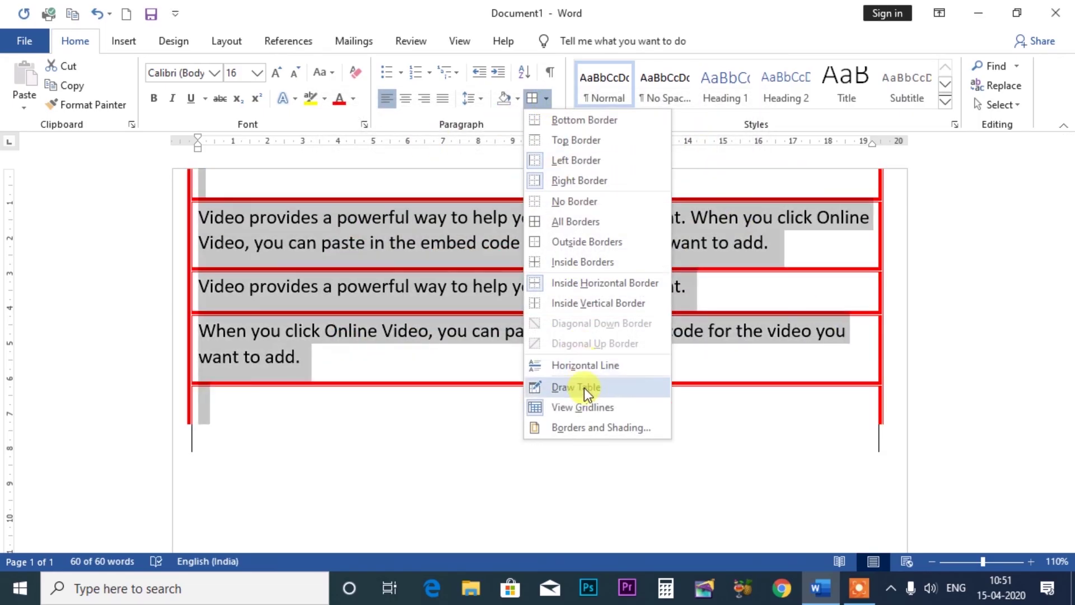
click(583, 424)
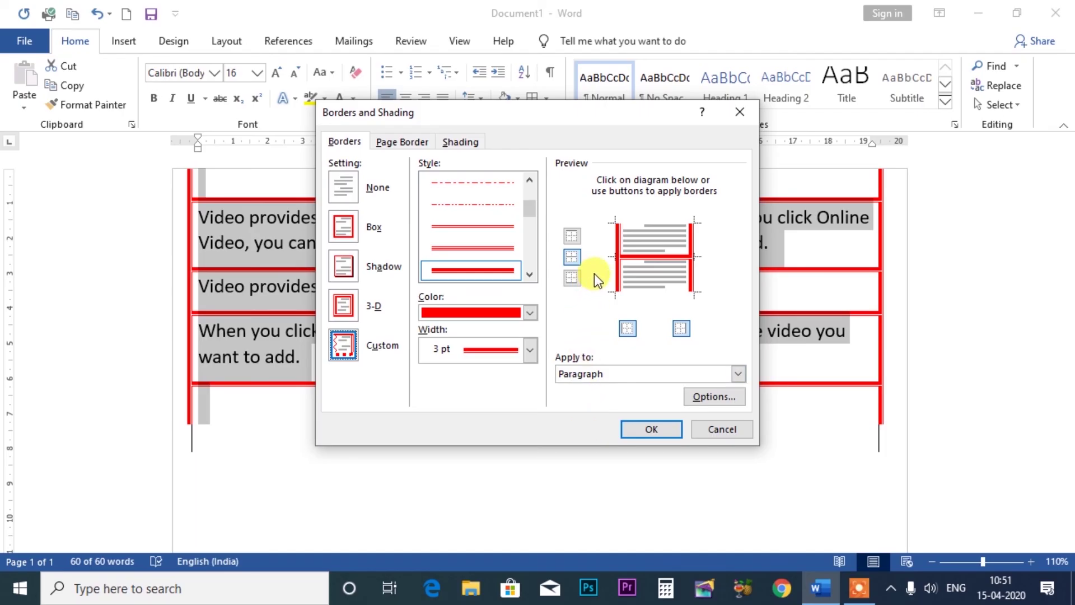
click(627, 331)
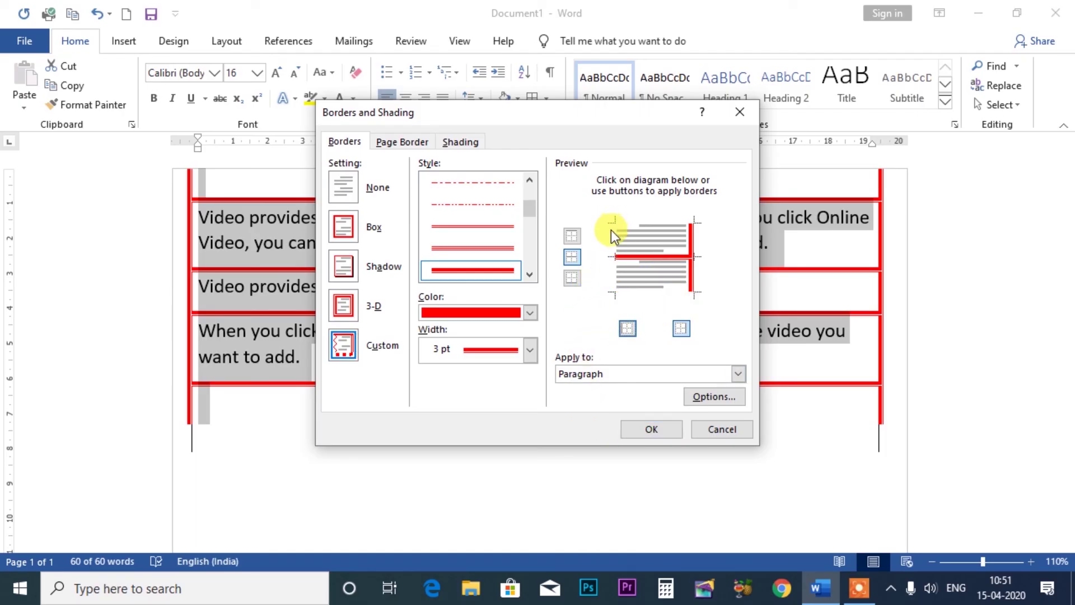
click(681, 330)
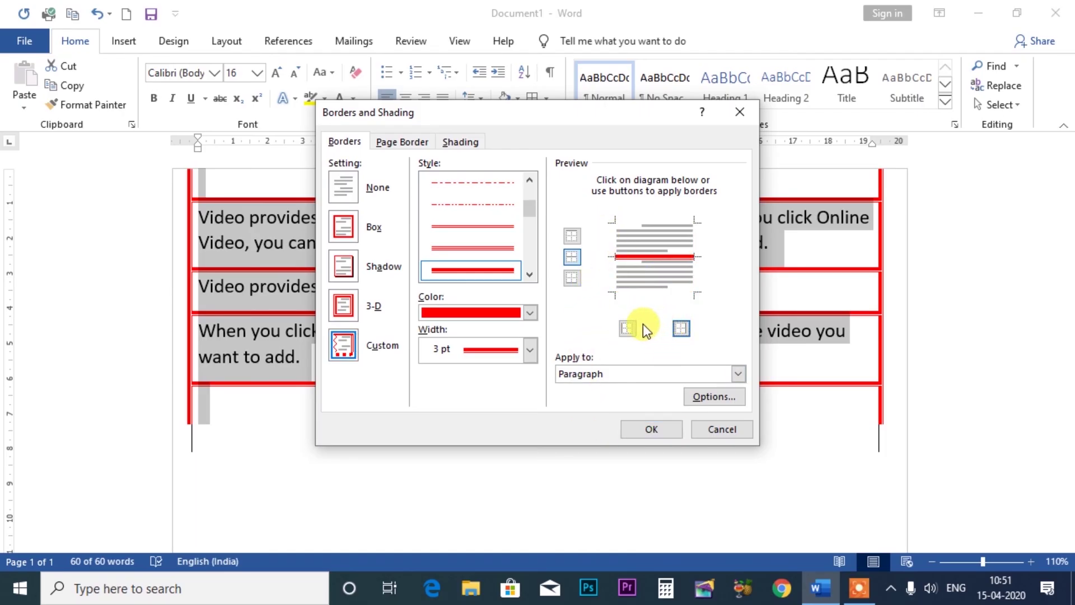
click(567, 258)
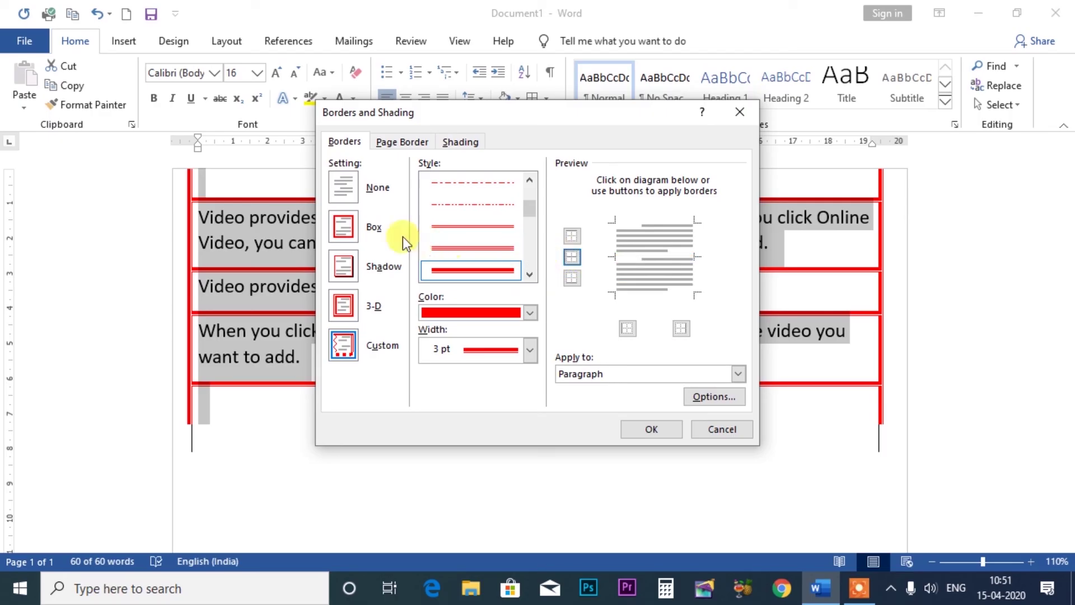
drag(530, 210, 529, 187)
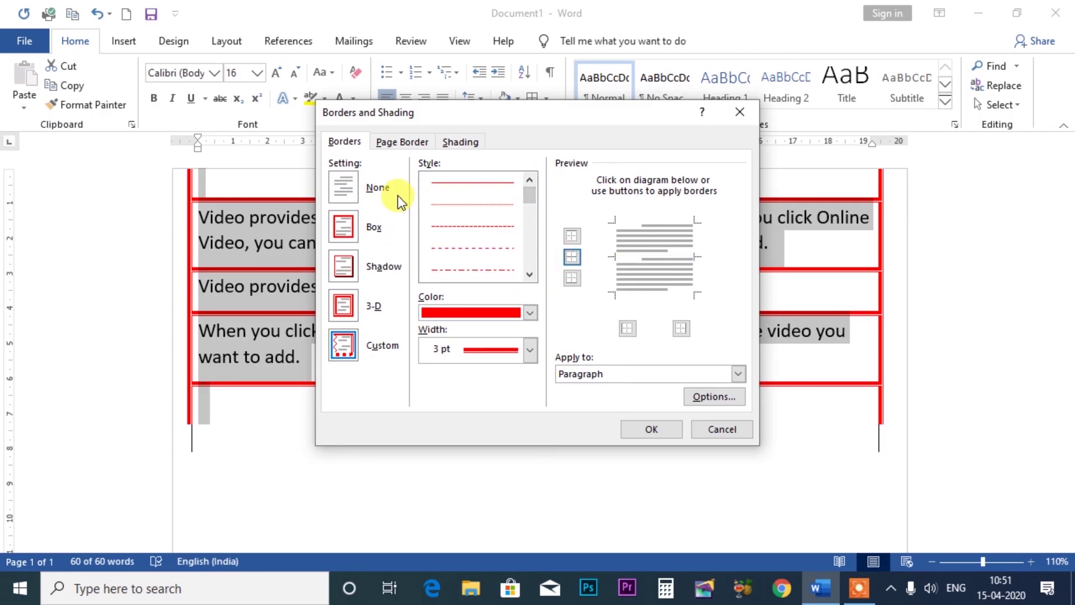
click(358, 187)
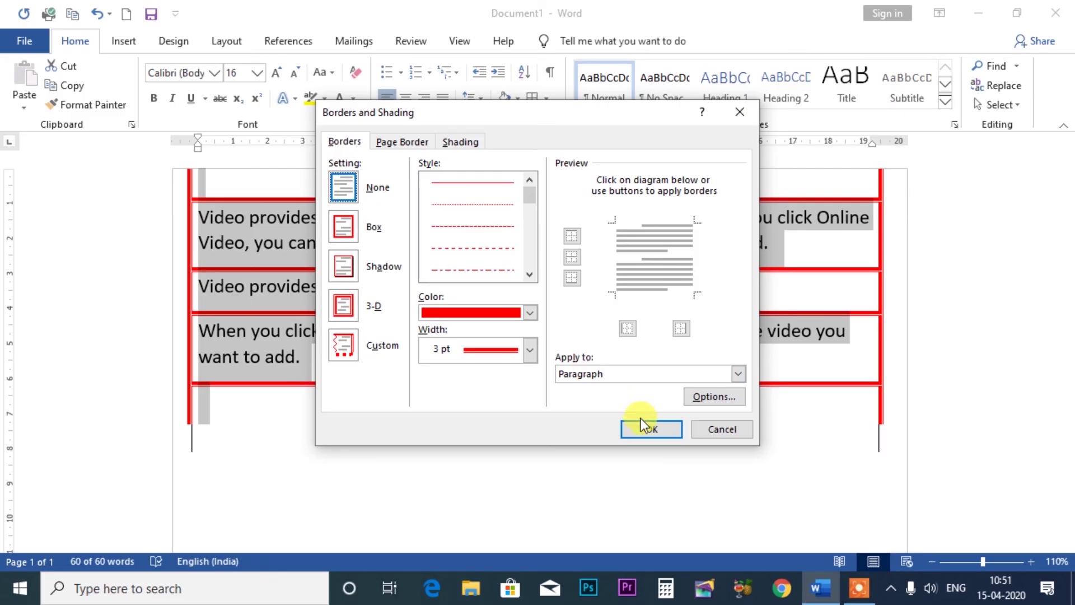
click(643, 425)
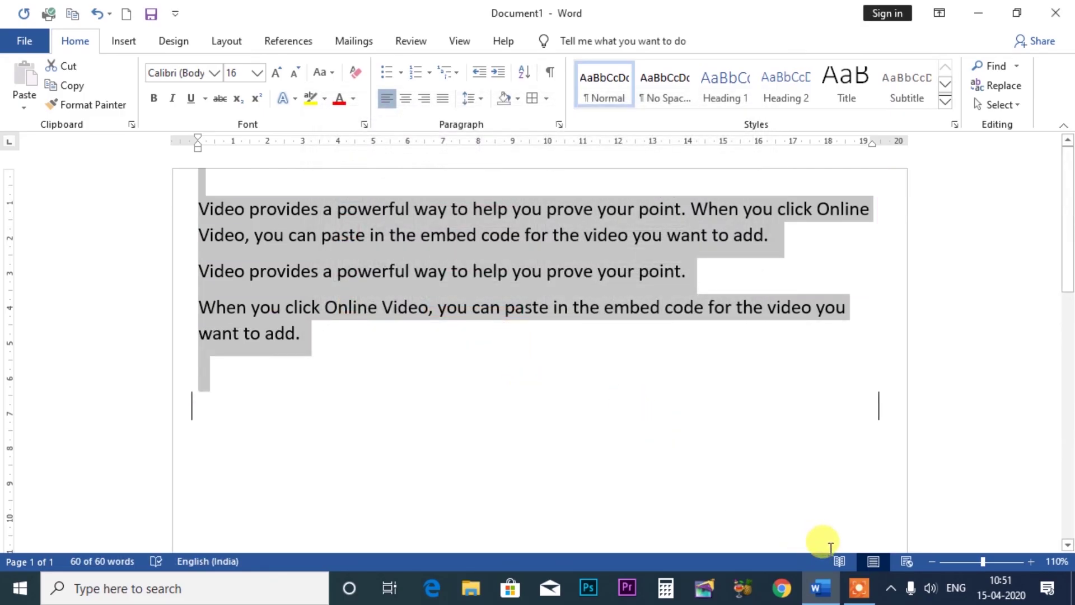
click(861, 589)
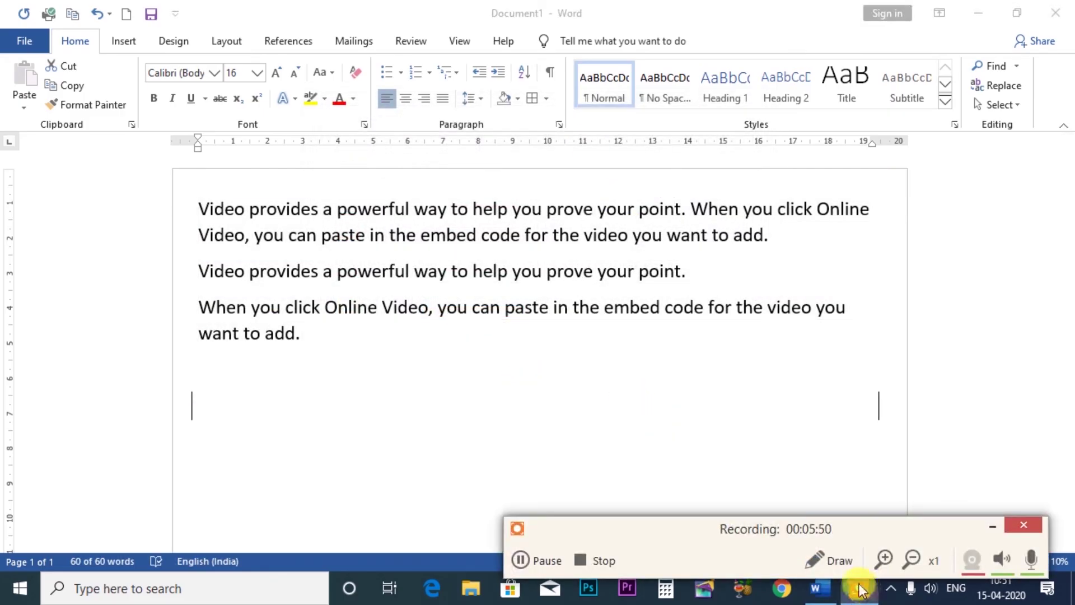
click(586, 560)
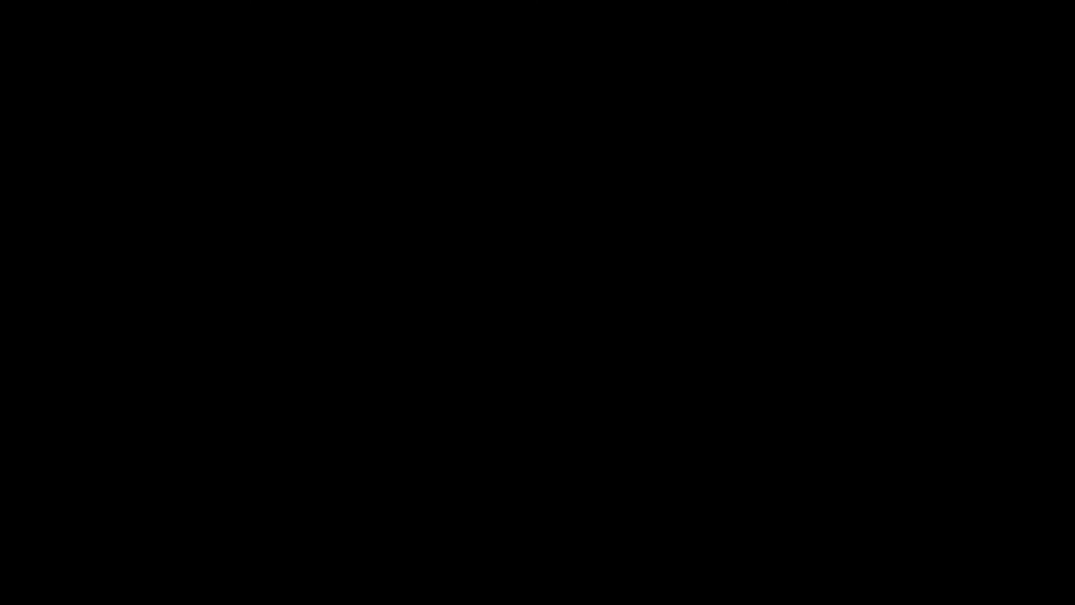